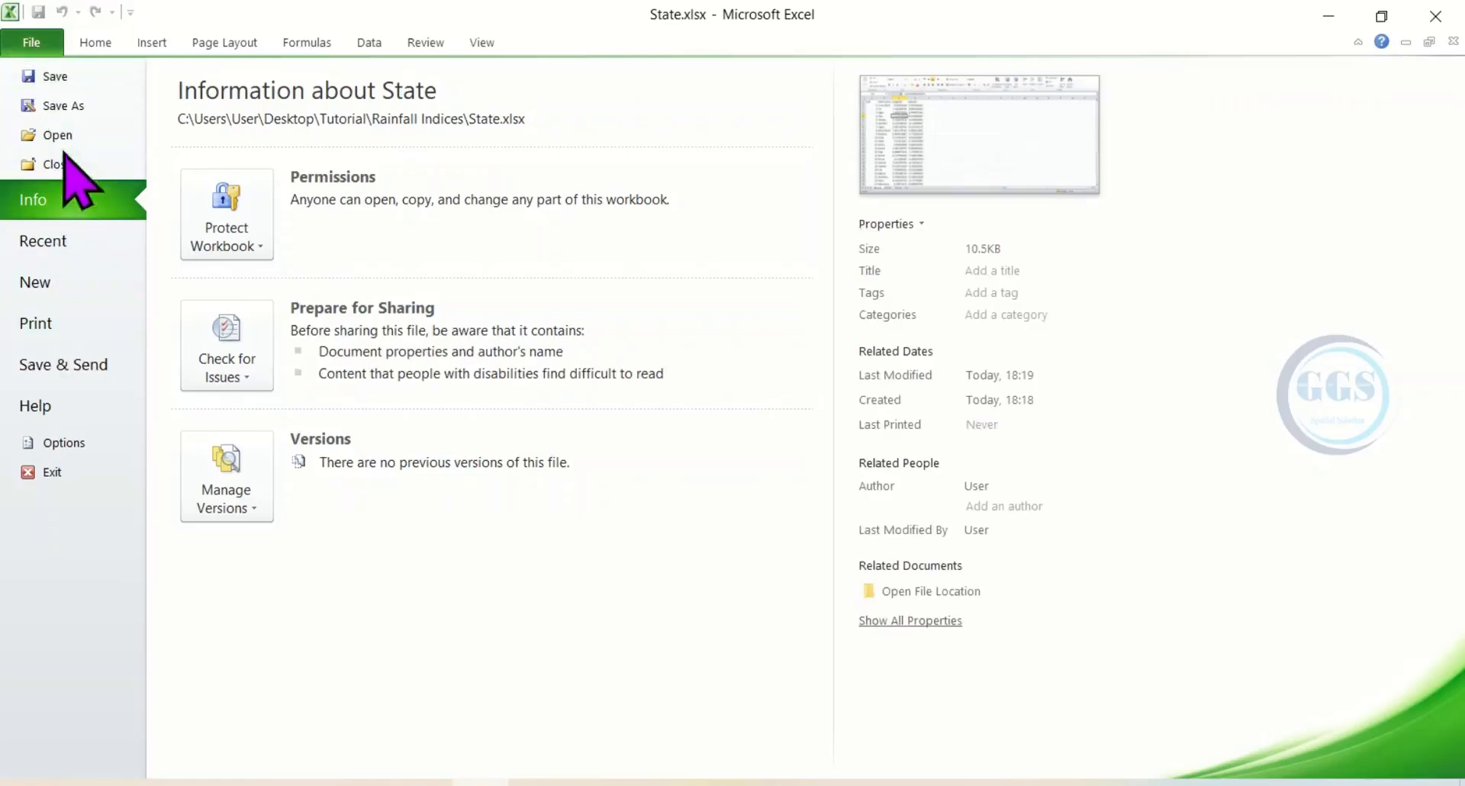
- Save the active sheet as State.csv in CSV (Comma delimited) format, then close it without saving further changes
left_click(69, 107)
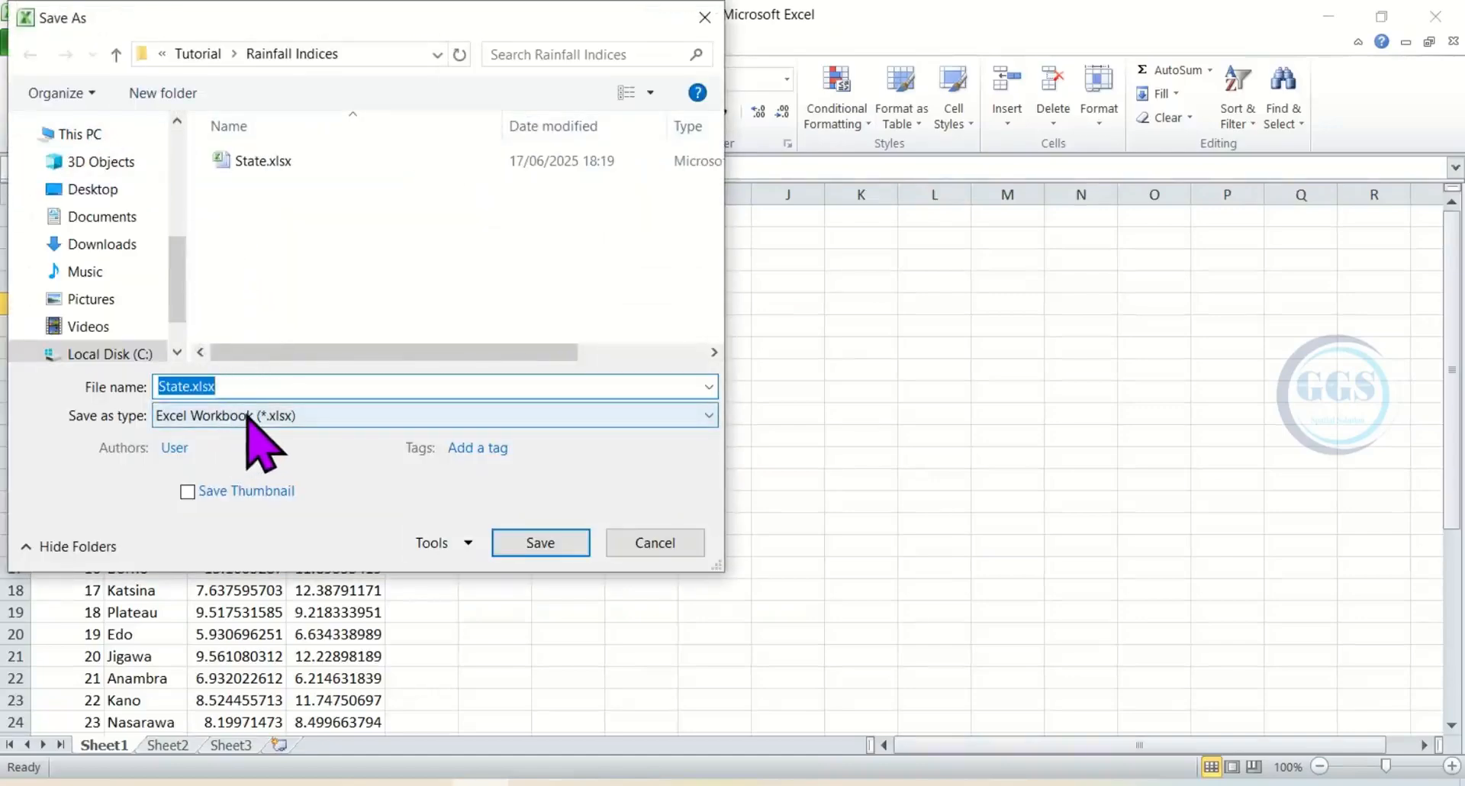
left_click(199, 386)
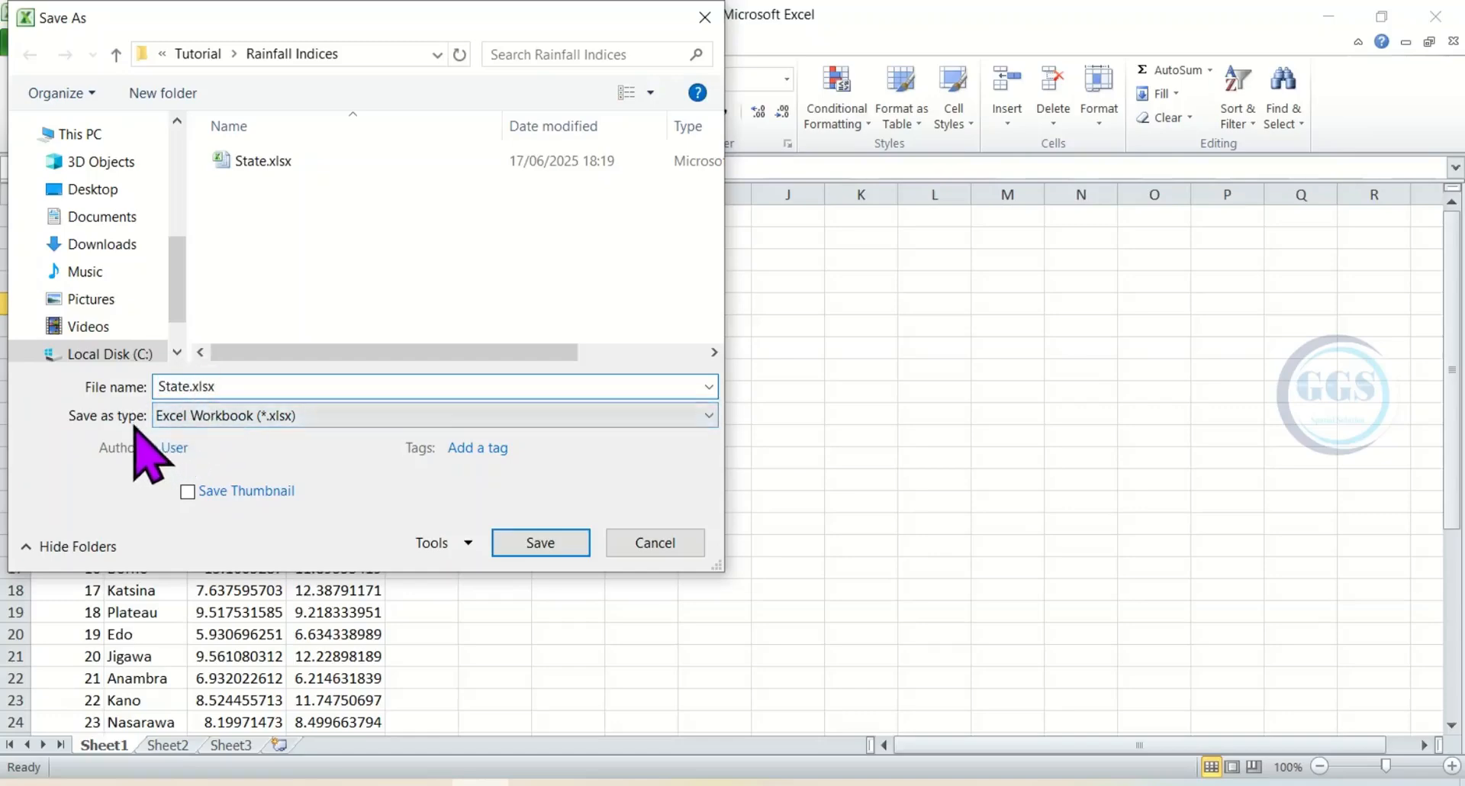
left_click(212, 415)
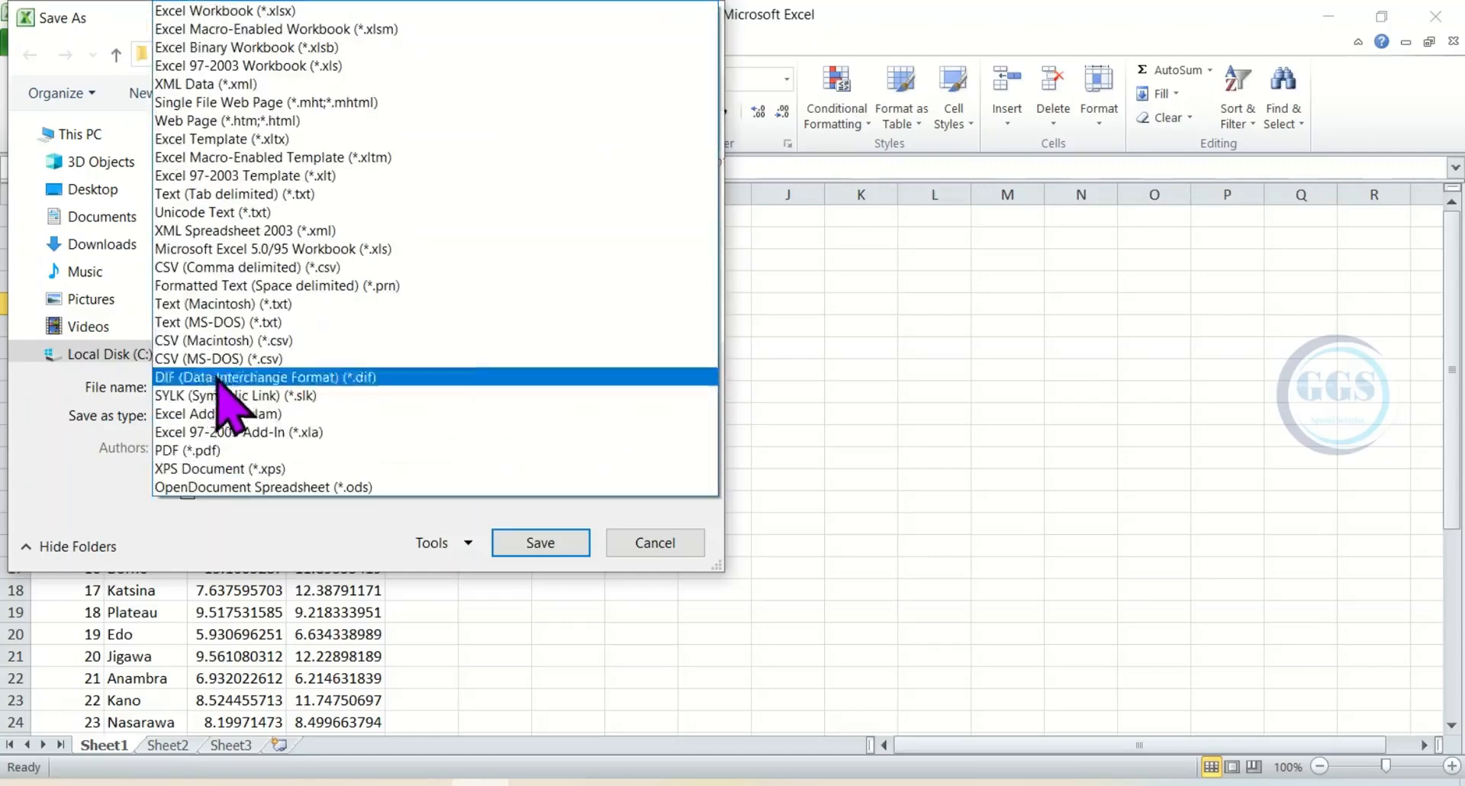
left_click(227, 269)
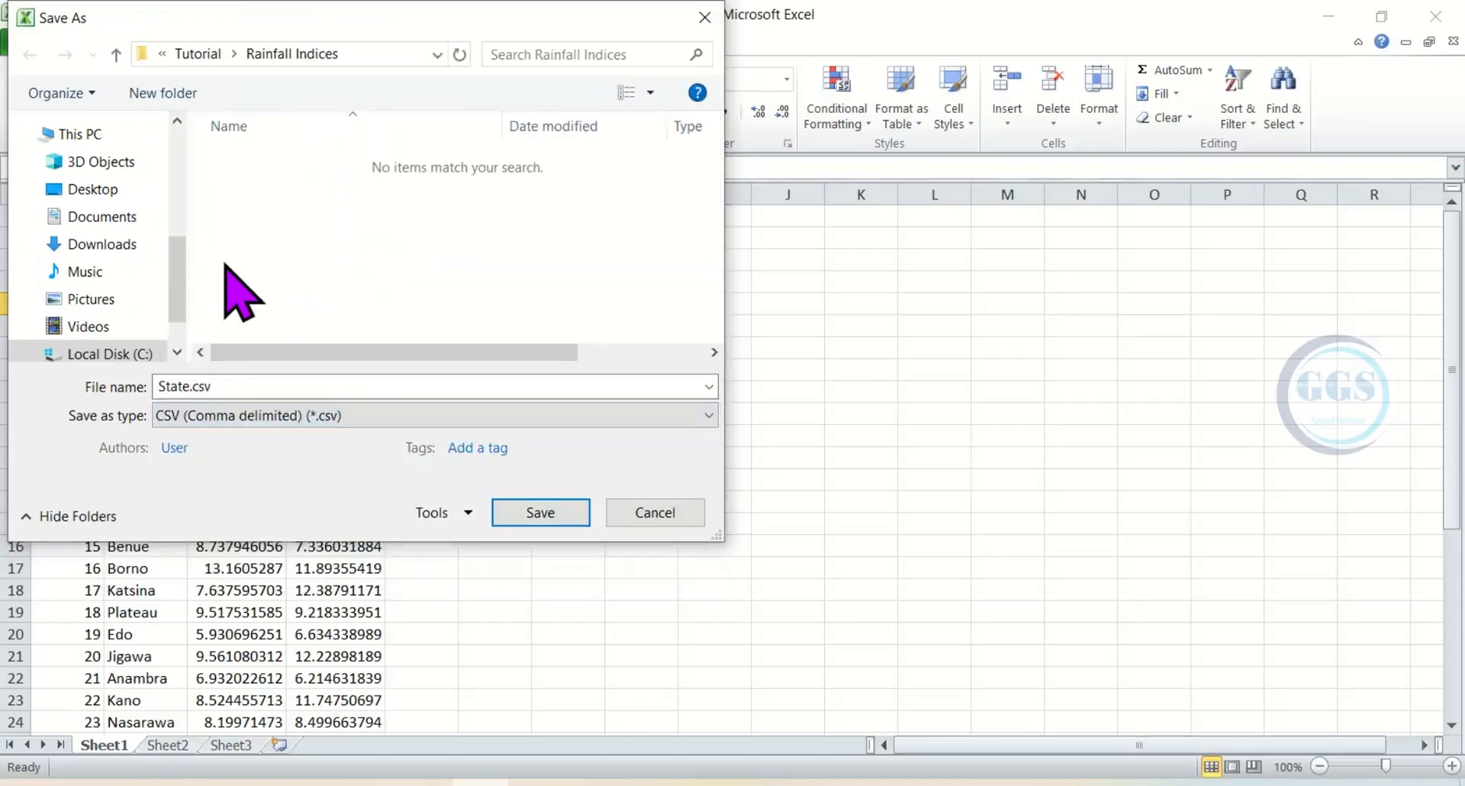
left_click(509, 512)
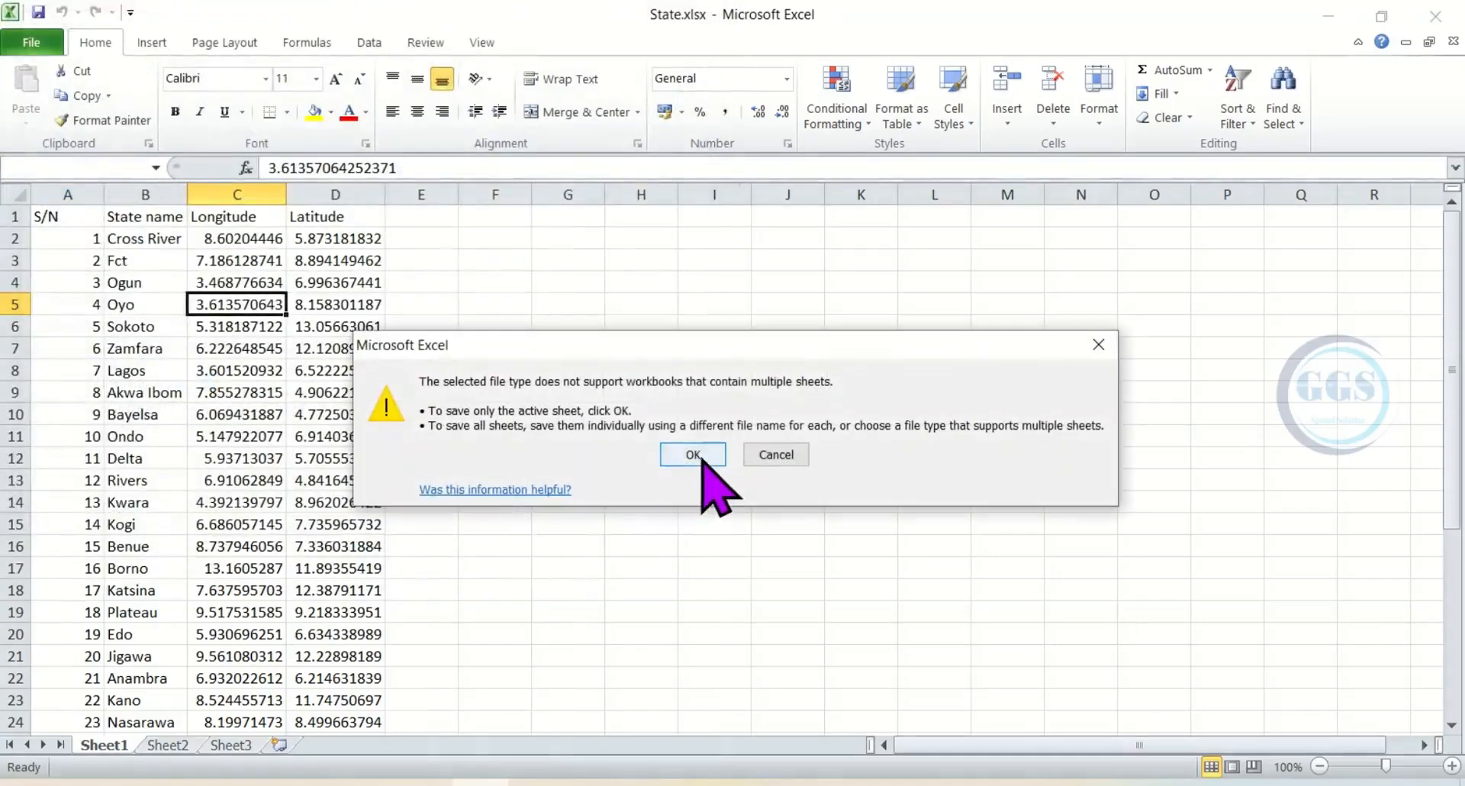
left_click(693, 454)
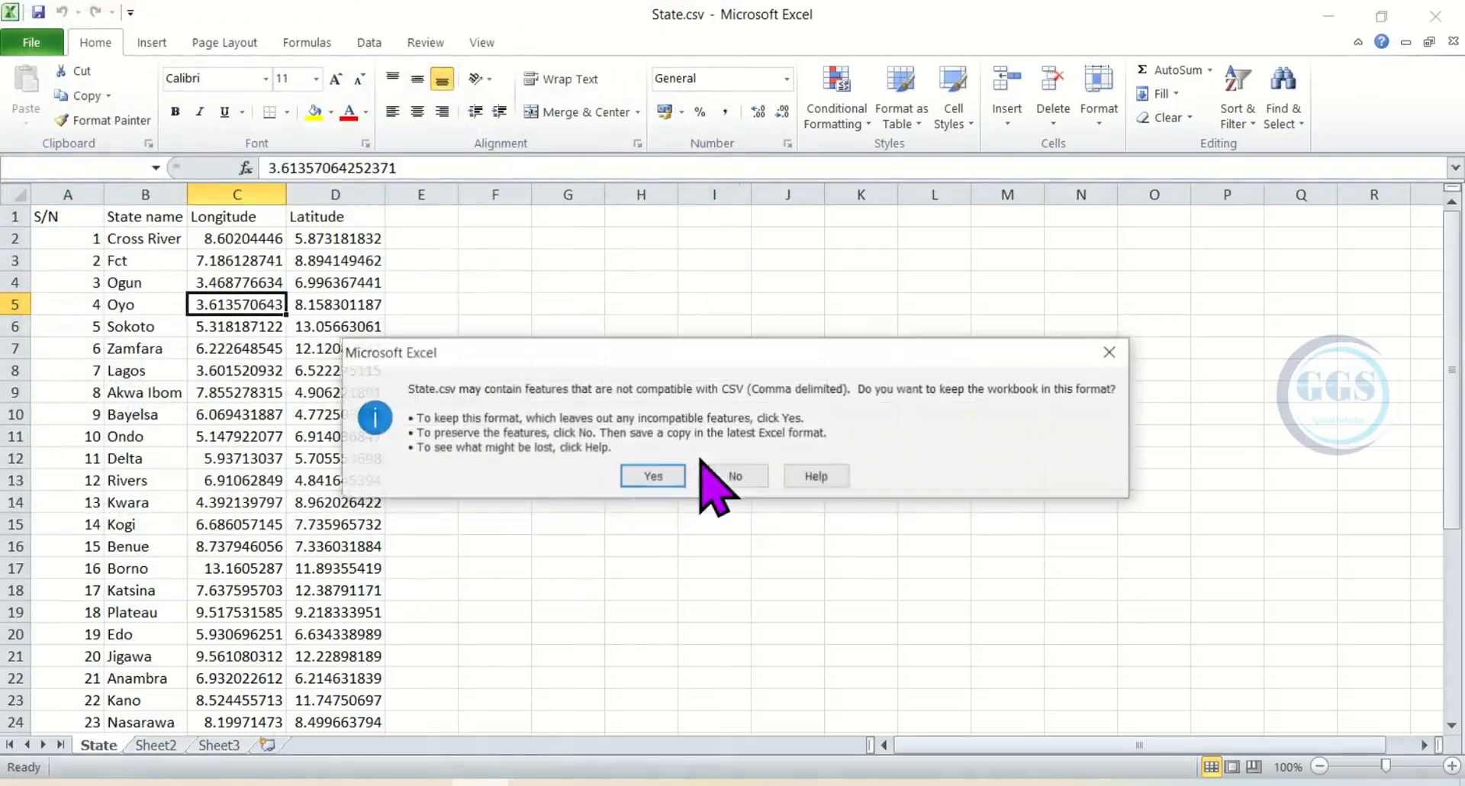
left_click(653, 476)
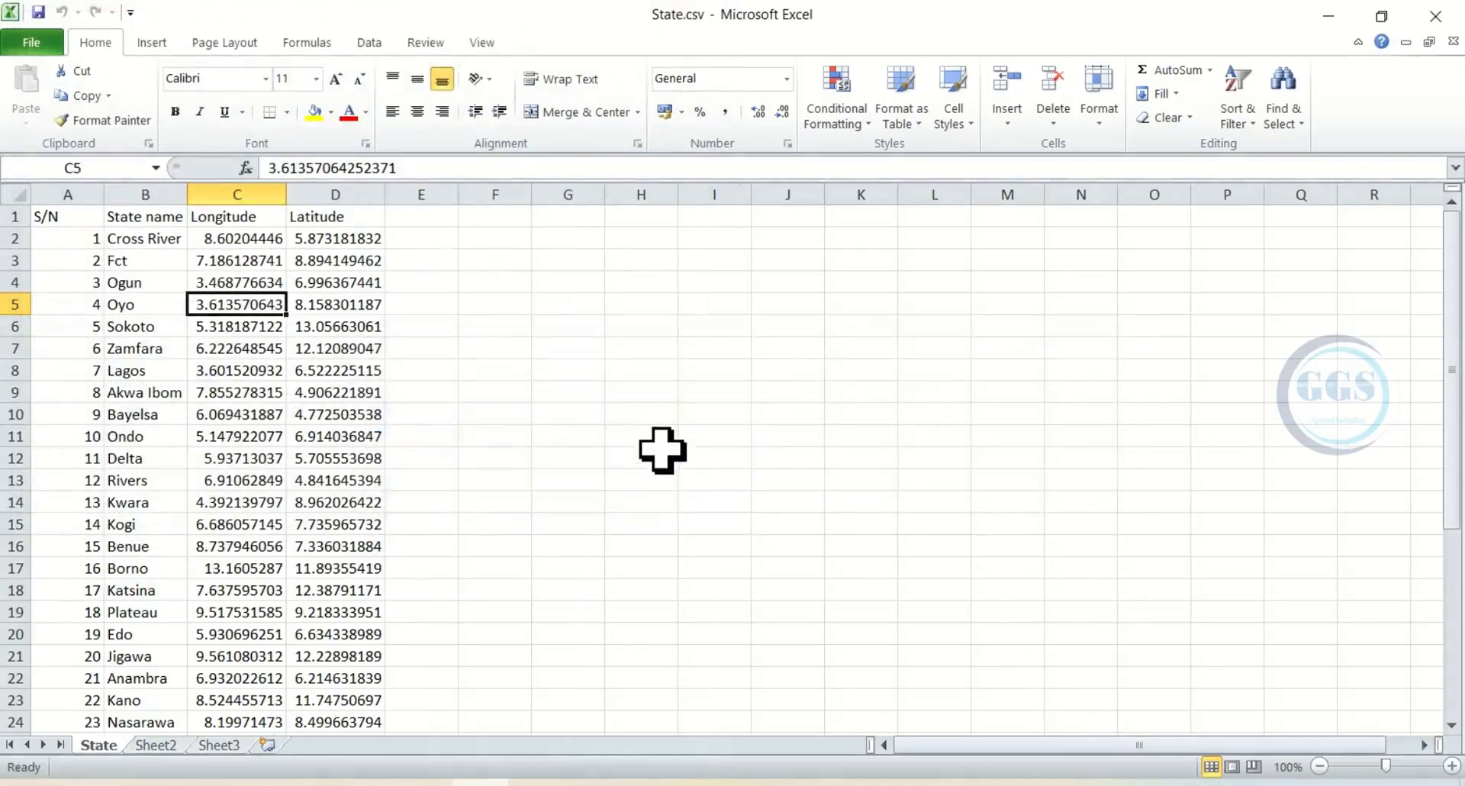
left_click(1424, 17)
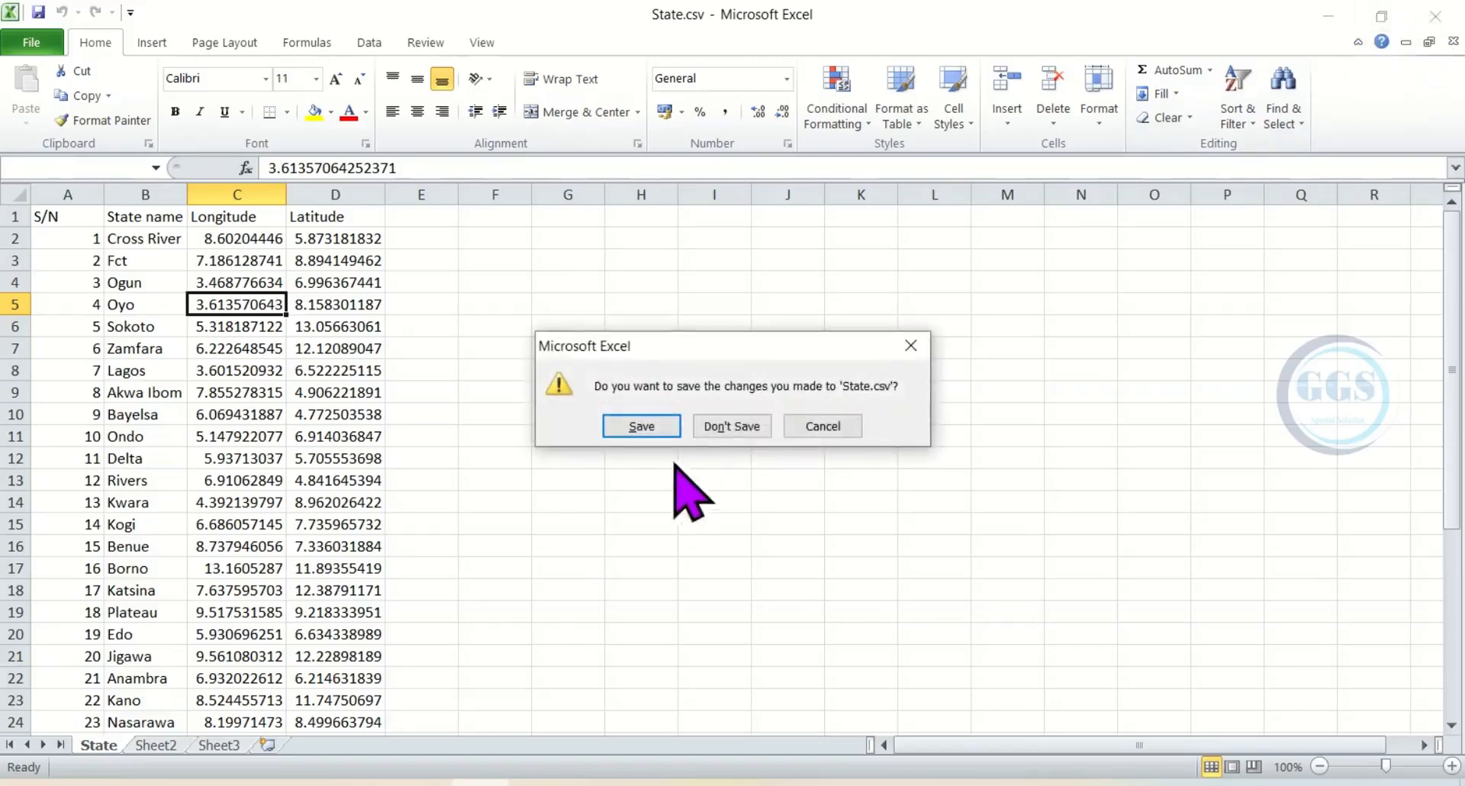
left_click(729, 426)
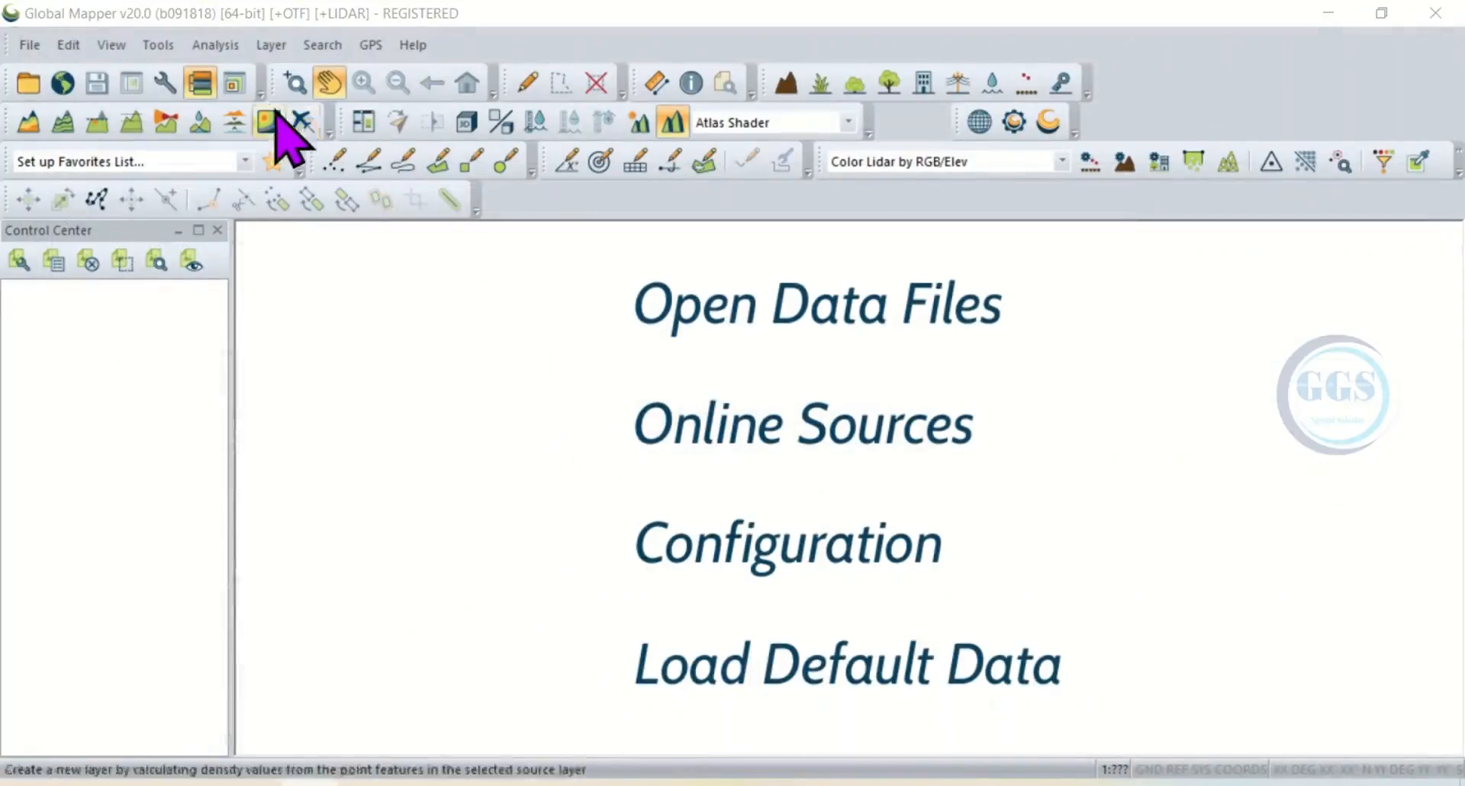
- Switch to Global Mapper and apply the Geographic (Latitude/Longitude) projection with WGS84 datum in the configuration
left_click(160, 46)
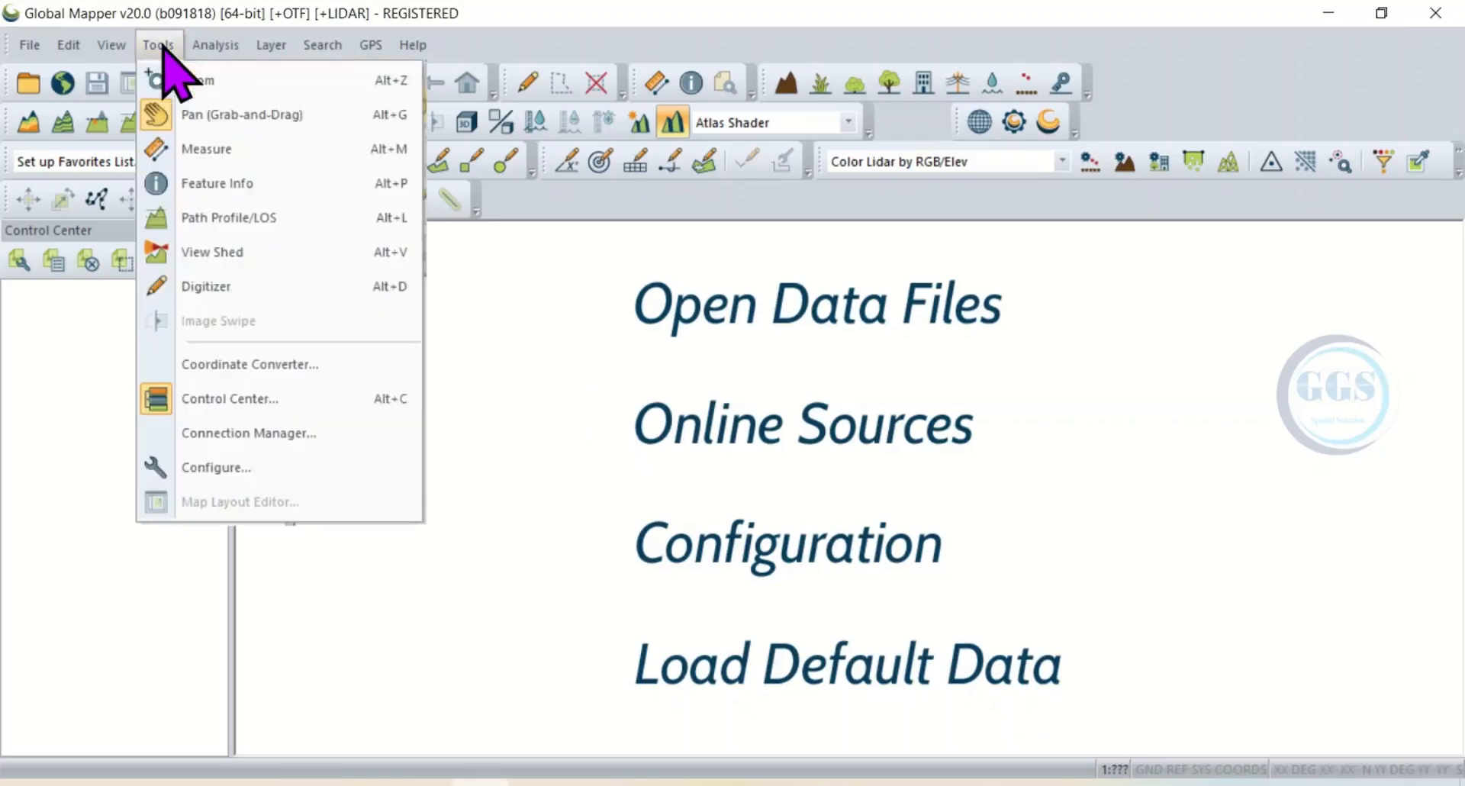
left_click(215, 467)
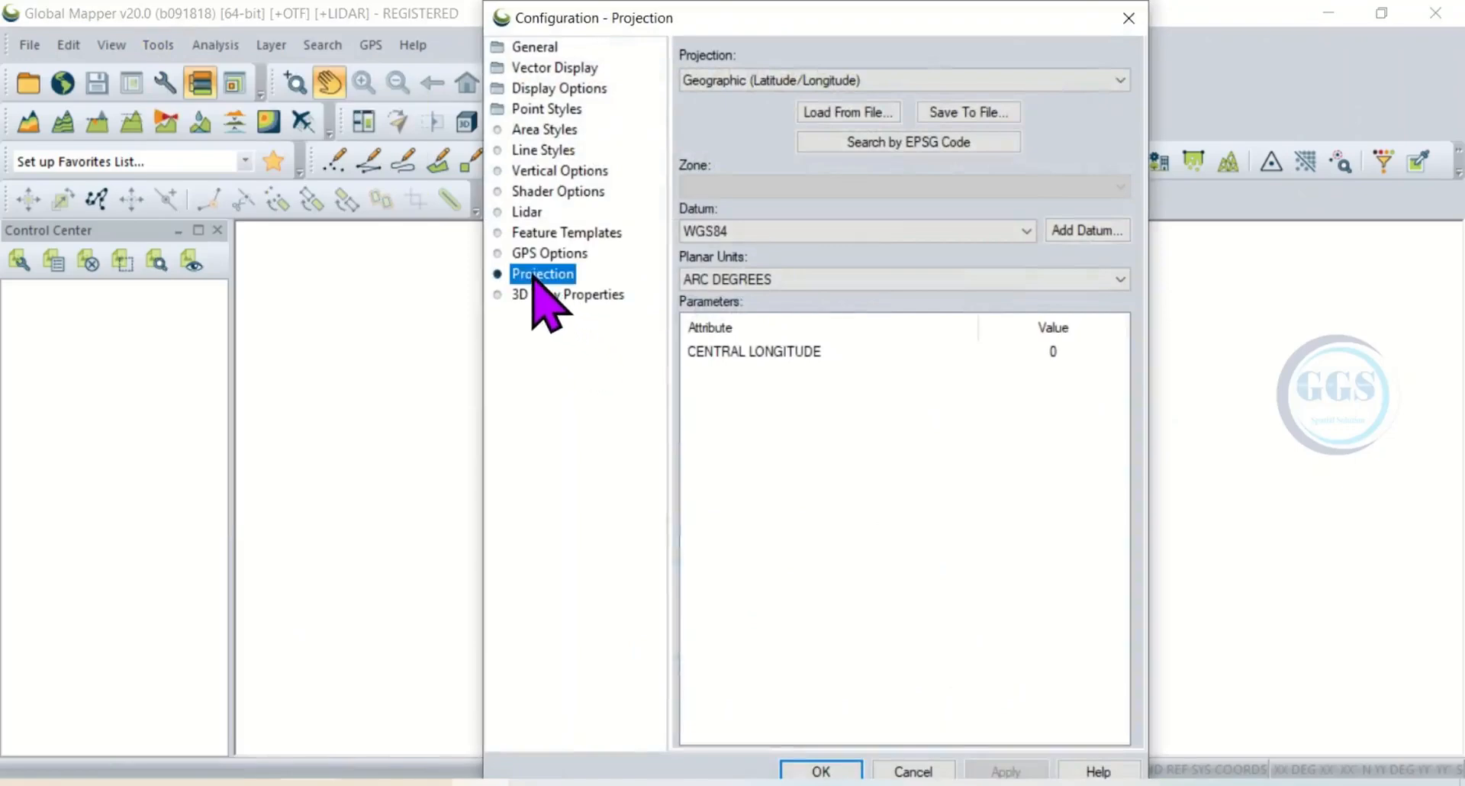
left_click(1120, 81)
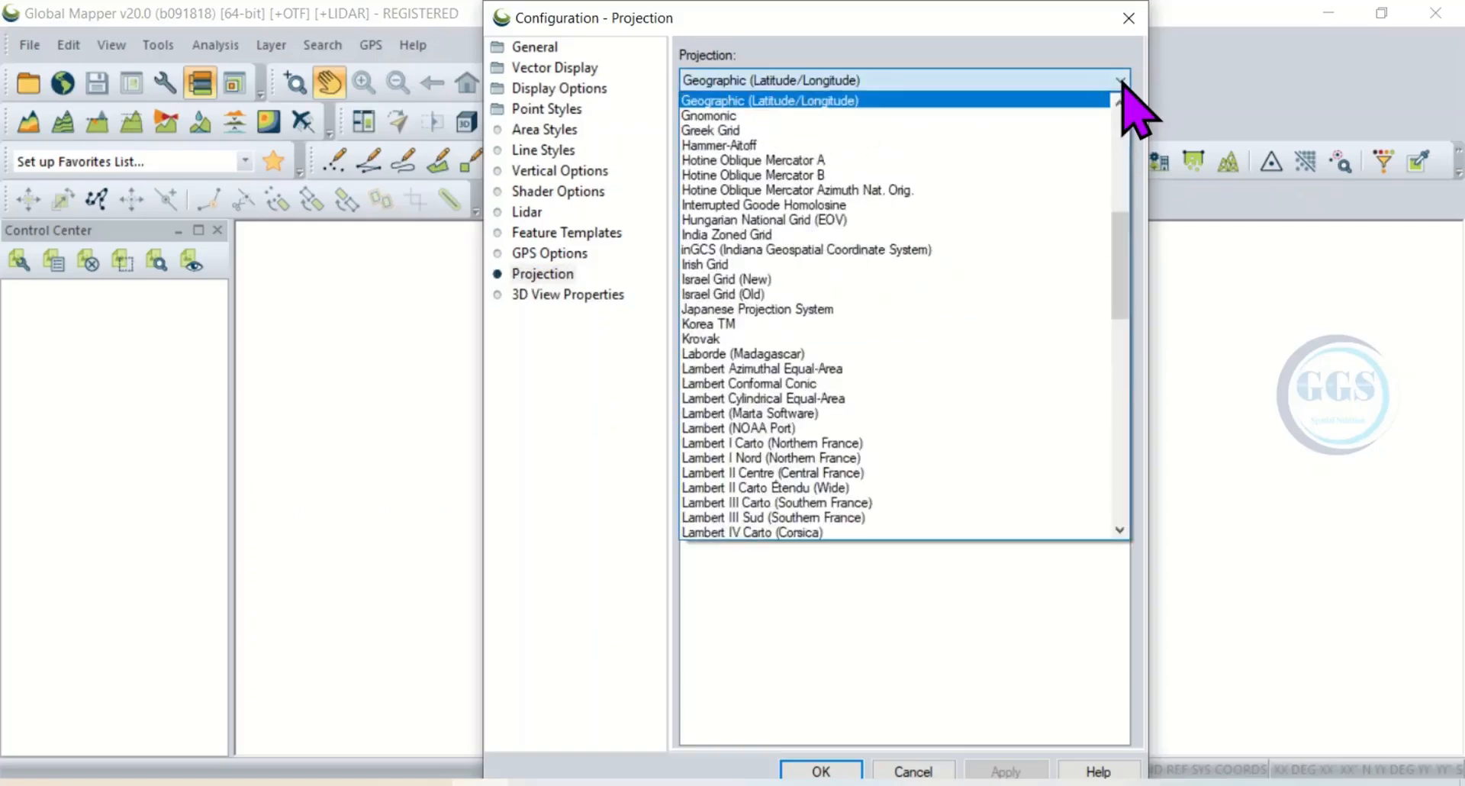
left_click(791, 102)
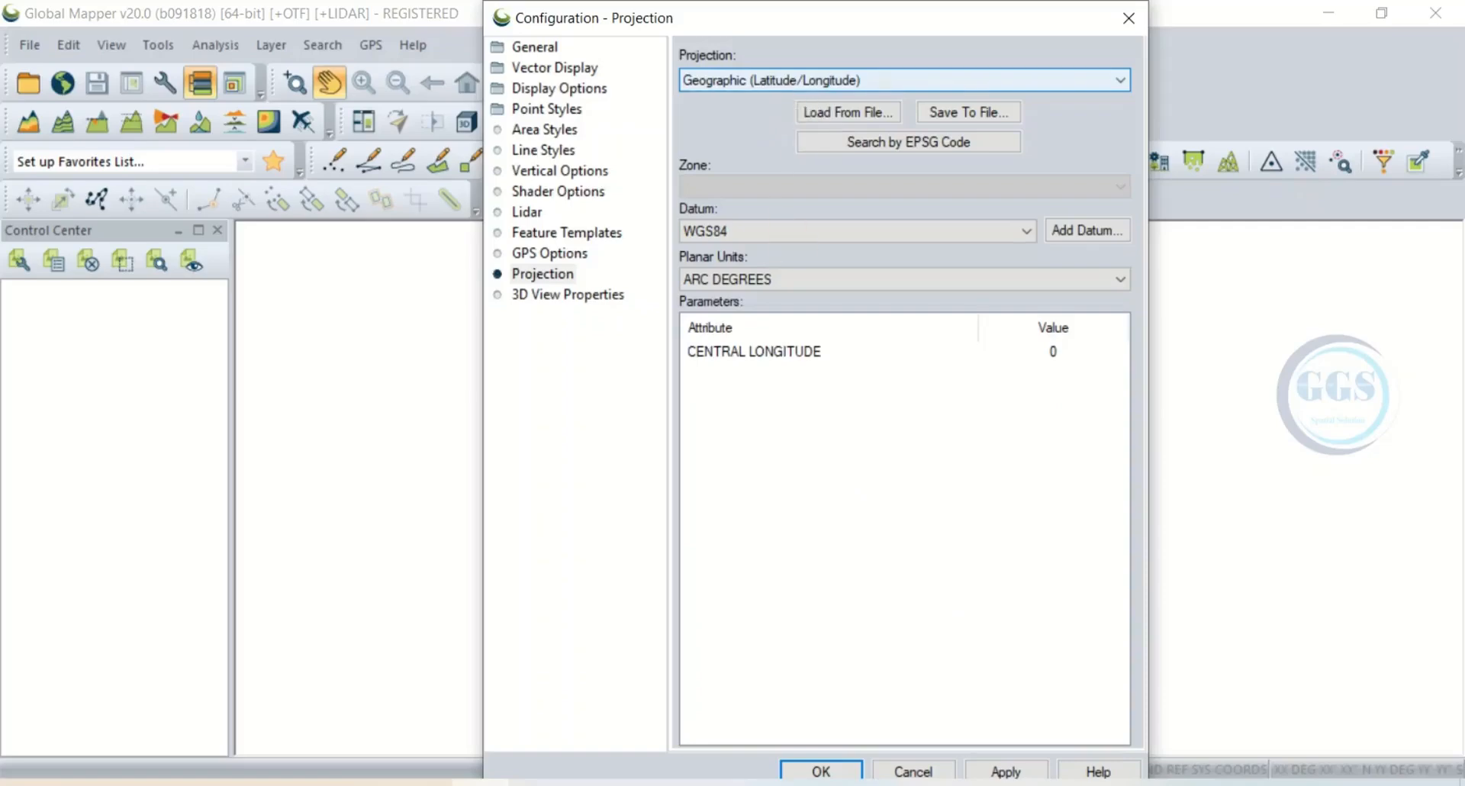
left_click(620, 649)
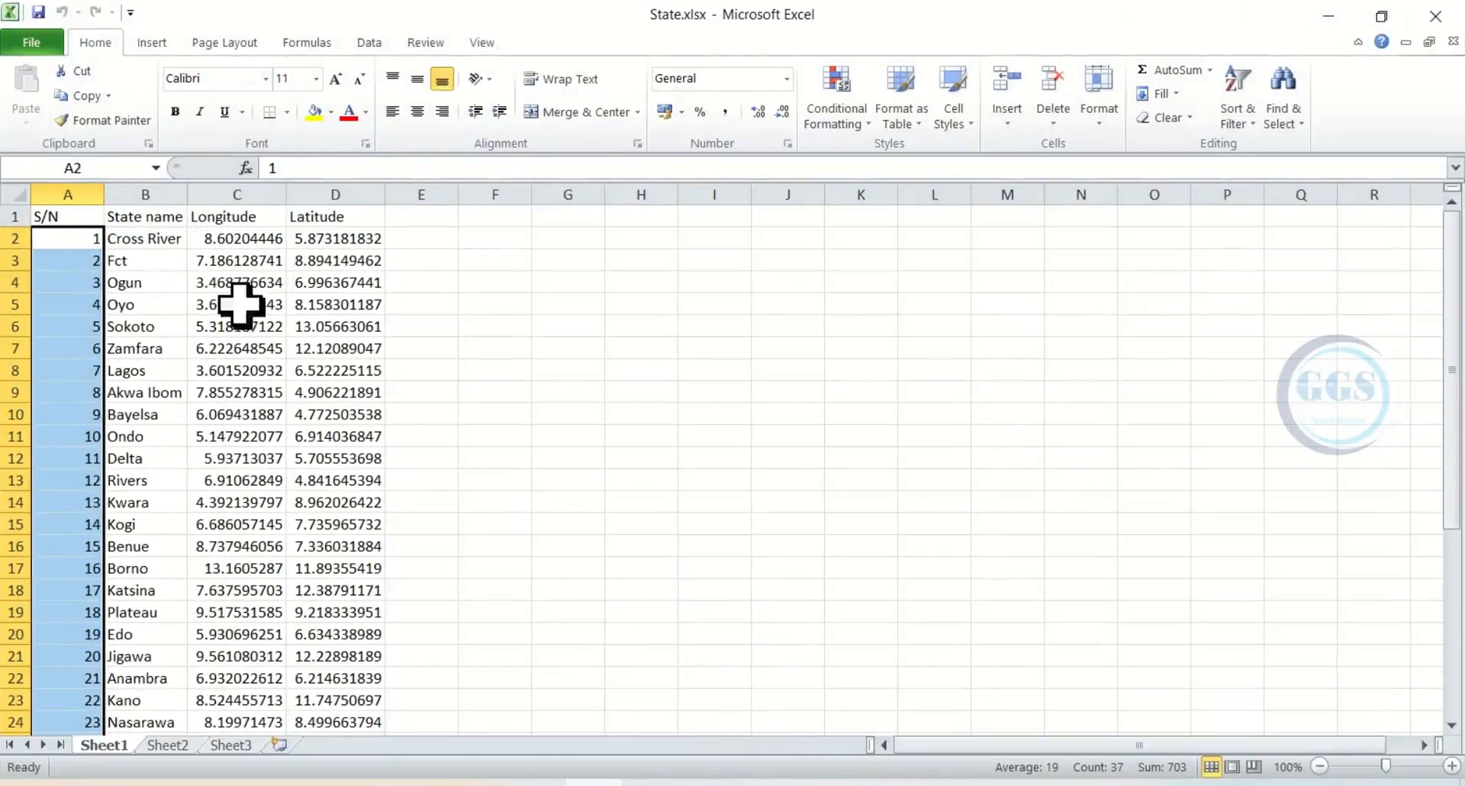
left_click(1326, 14)
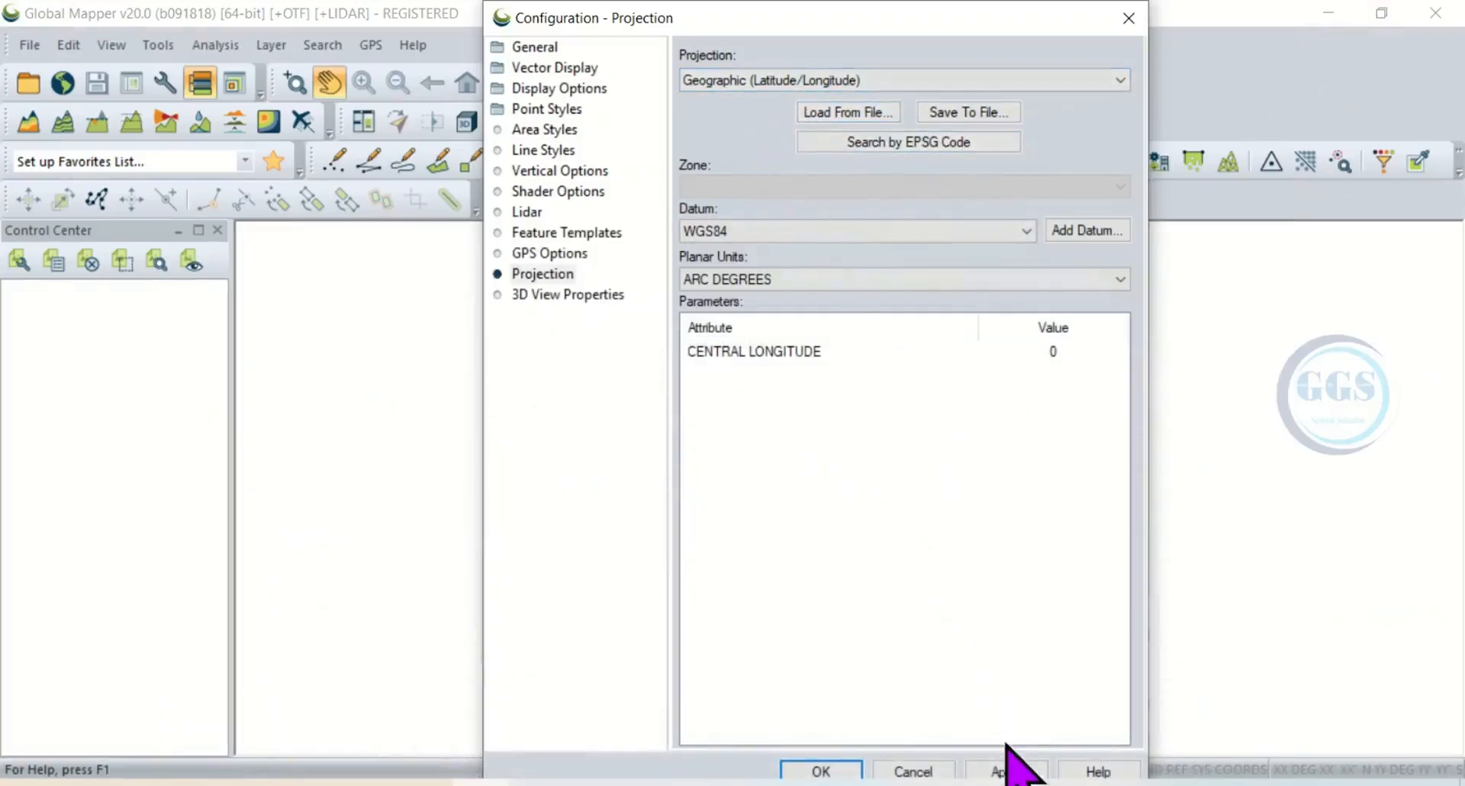
left_click(1000, 772)
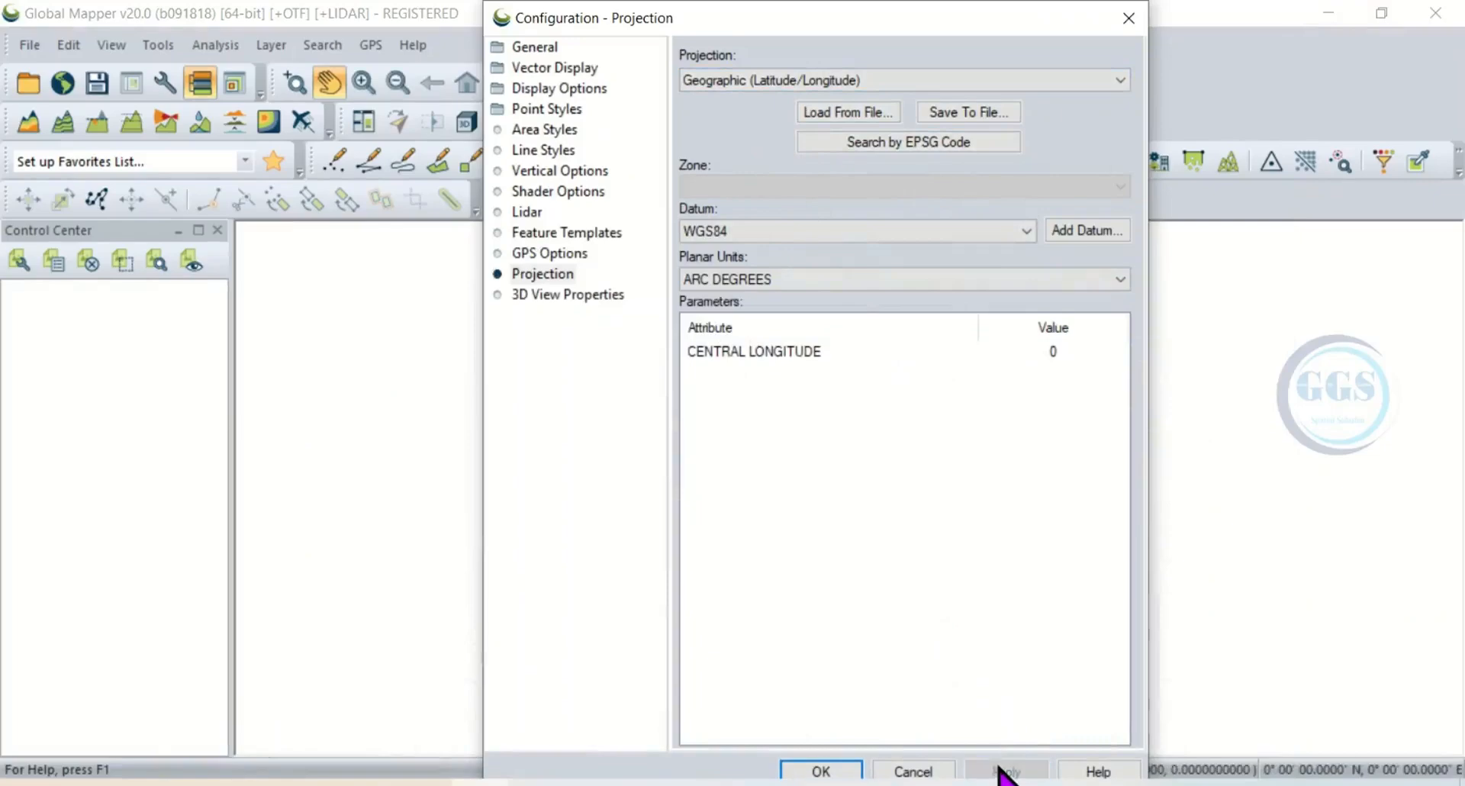
left_click(809, 771)
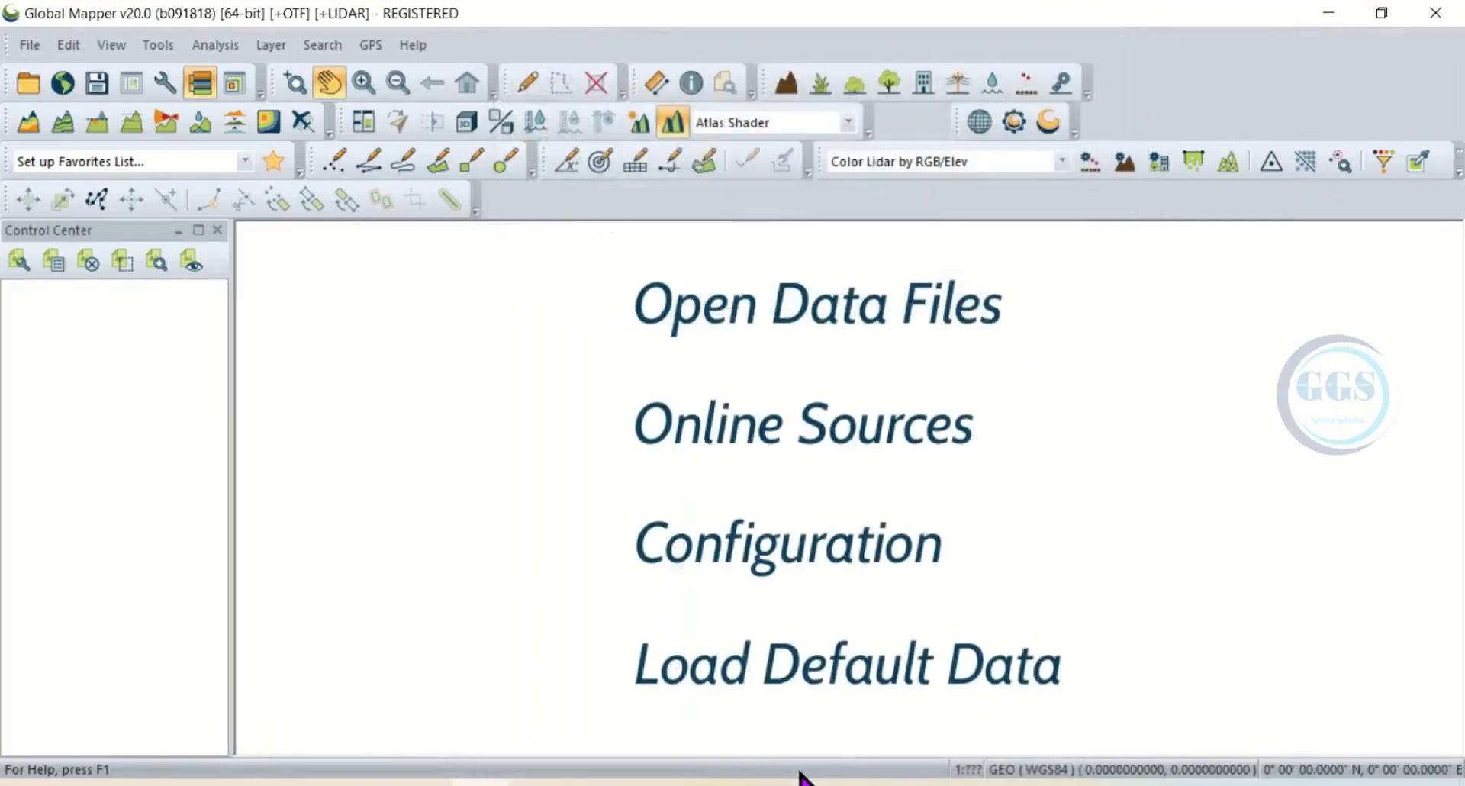
- Load the default world countries data and centre the map on Nigeria
left_click(771, 665)
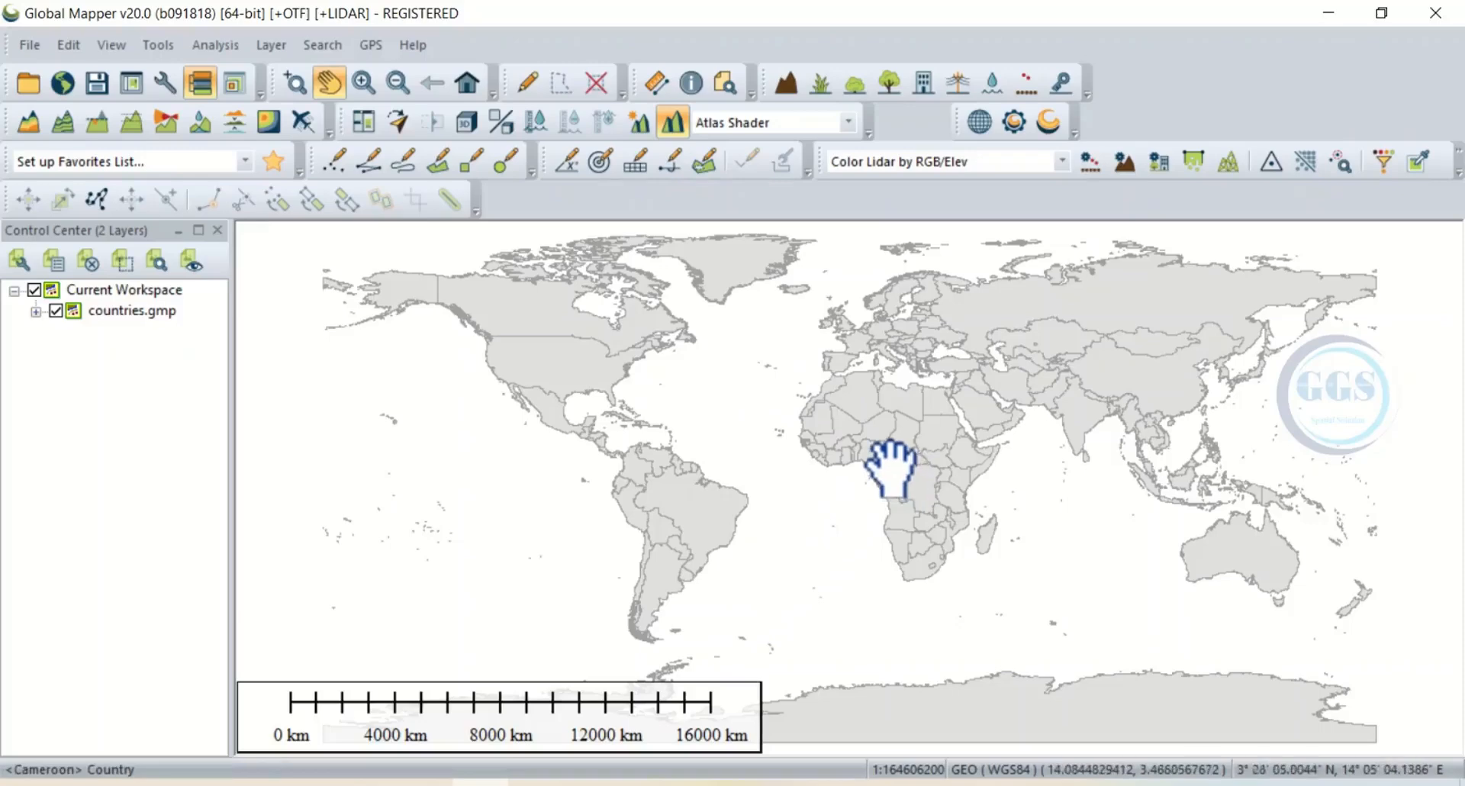
scroll(890, 467, "up", 1)
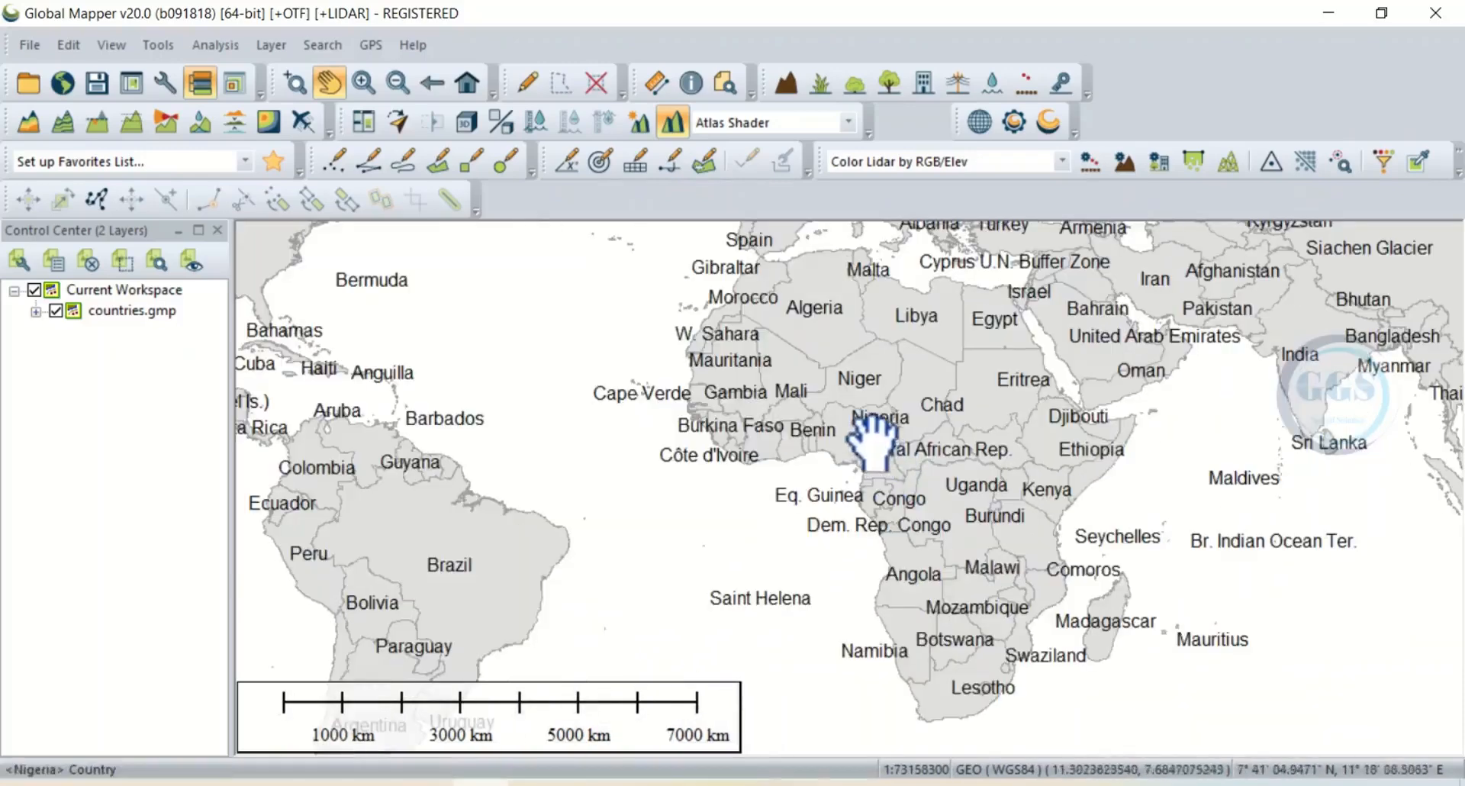
scroll(866, 416, "up", 1)
scroll(864, 416, "up", 3)
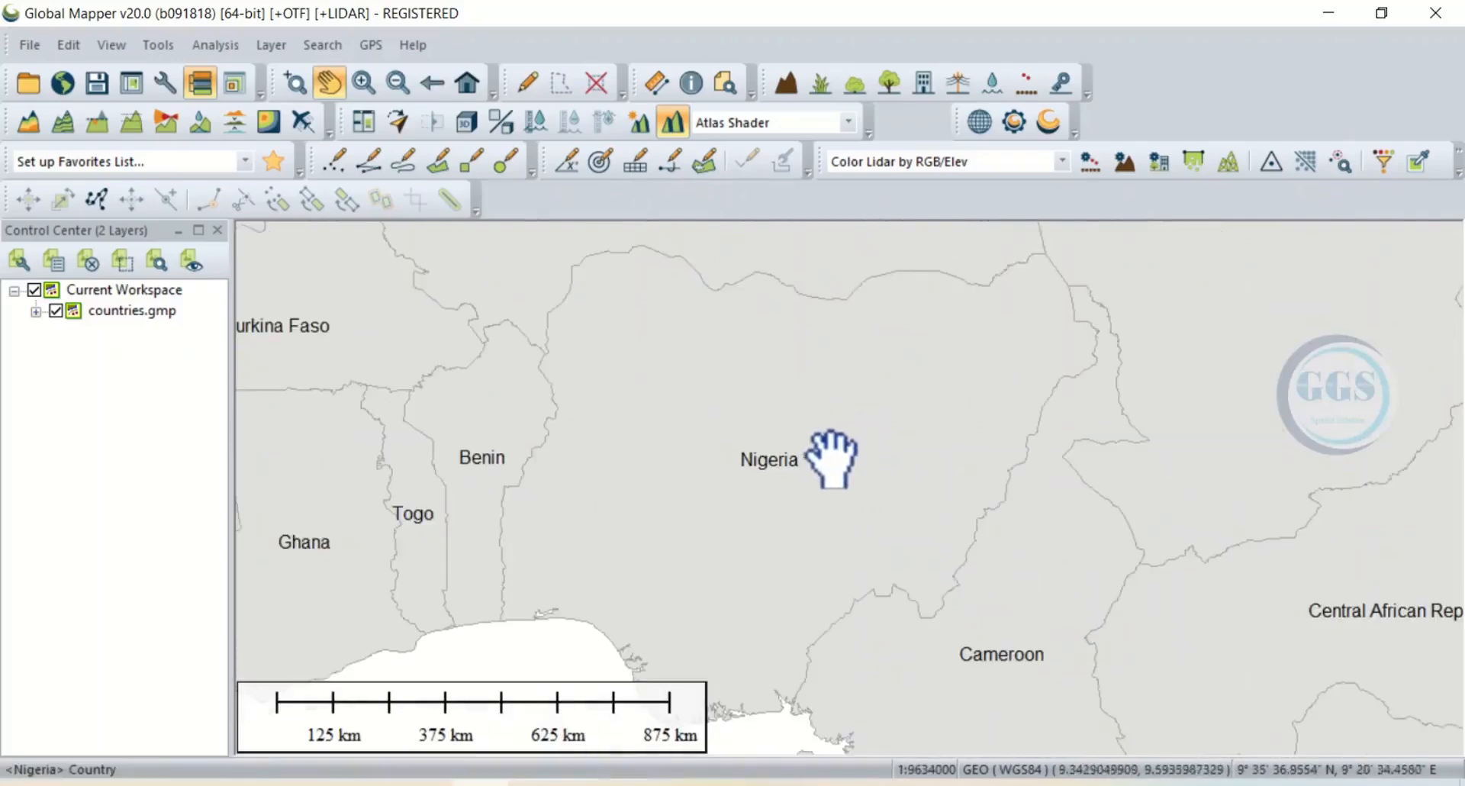
left_click_drag(835, 459, 869, 457)
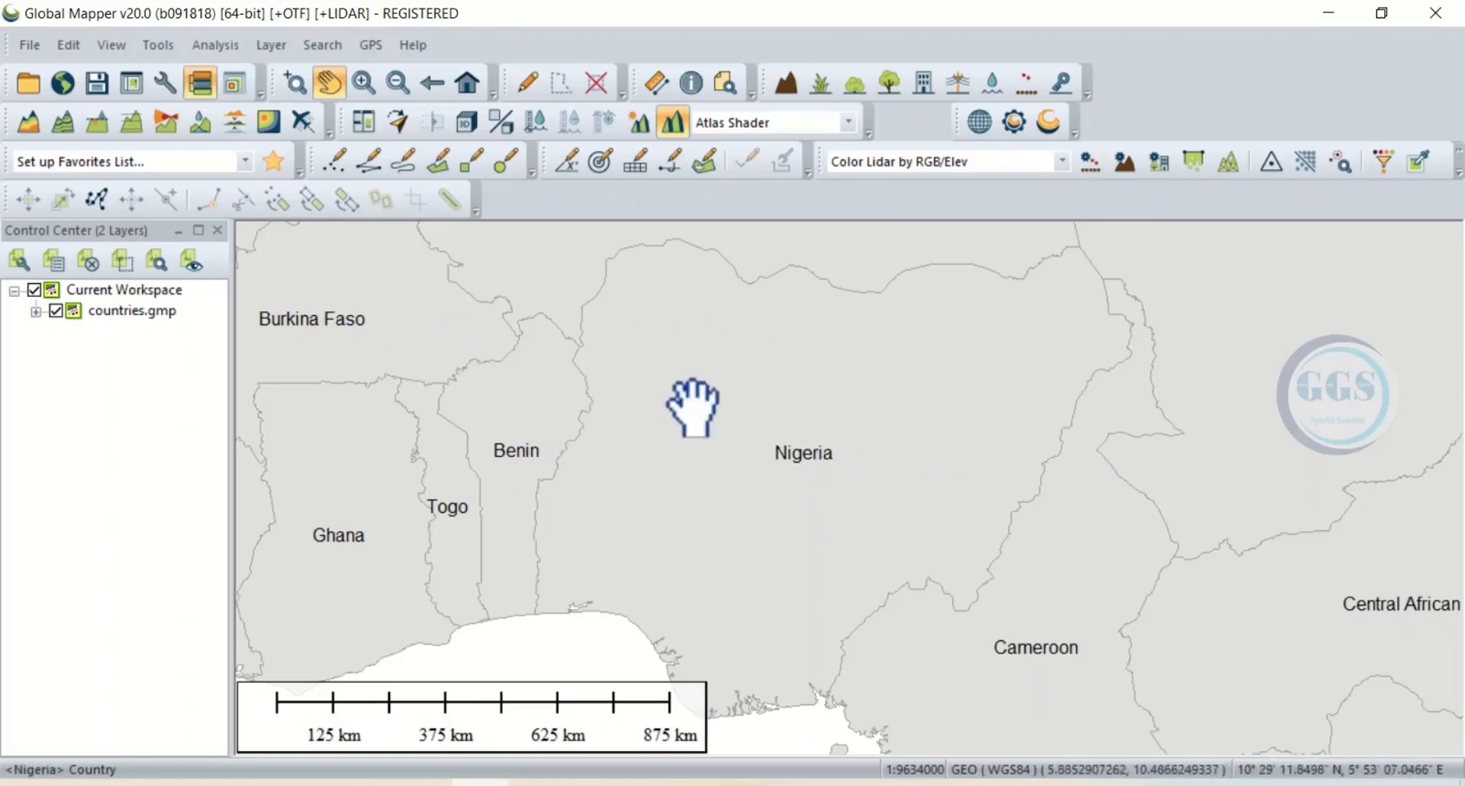
- Open the State.csv data file from the Rainfall Indices folder for import
left_click(30, 45)
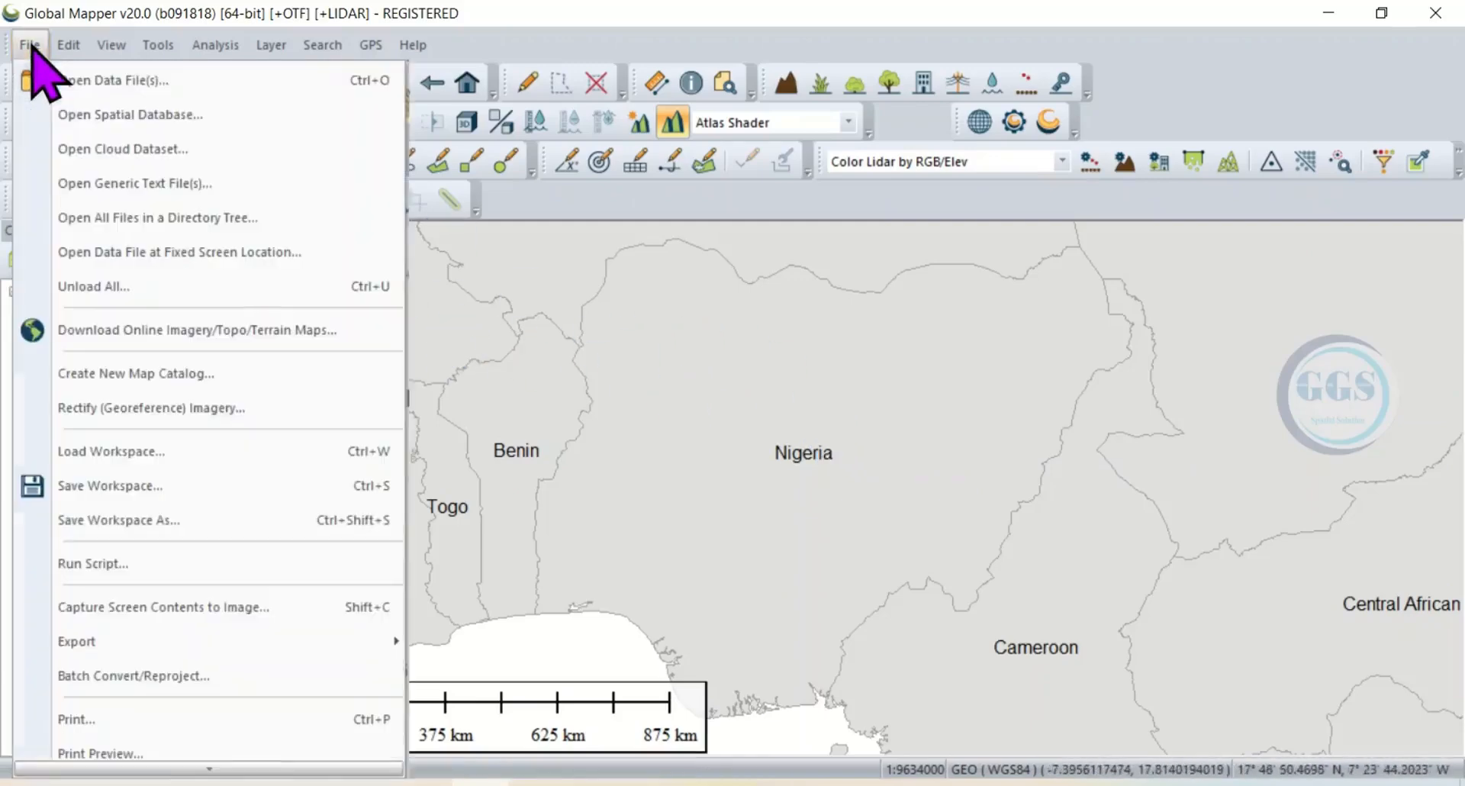
left_click(82, 84)
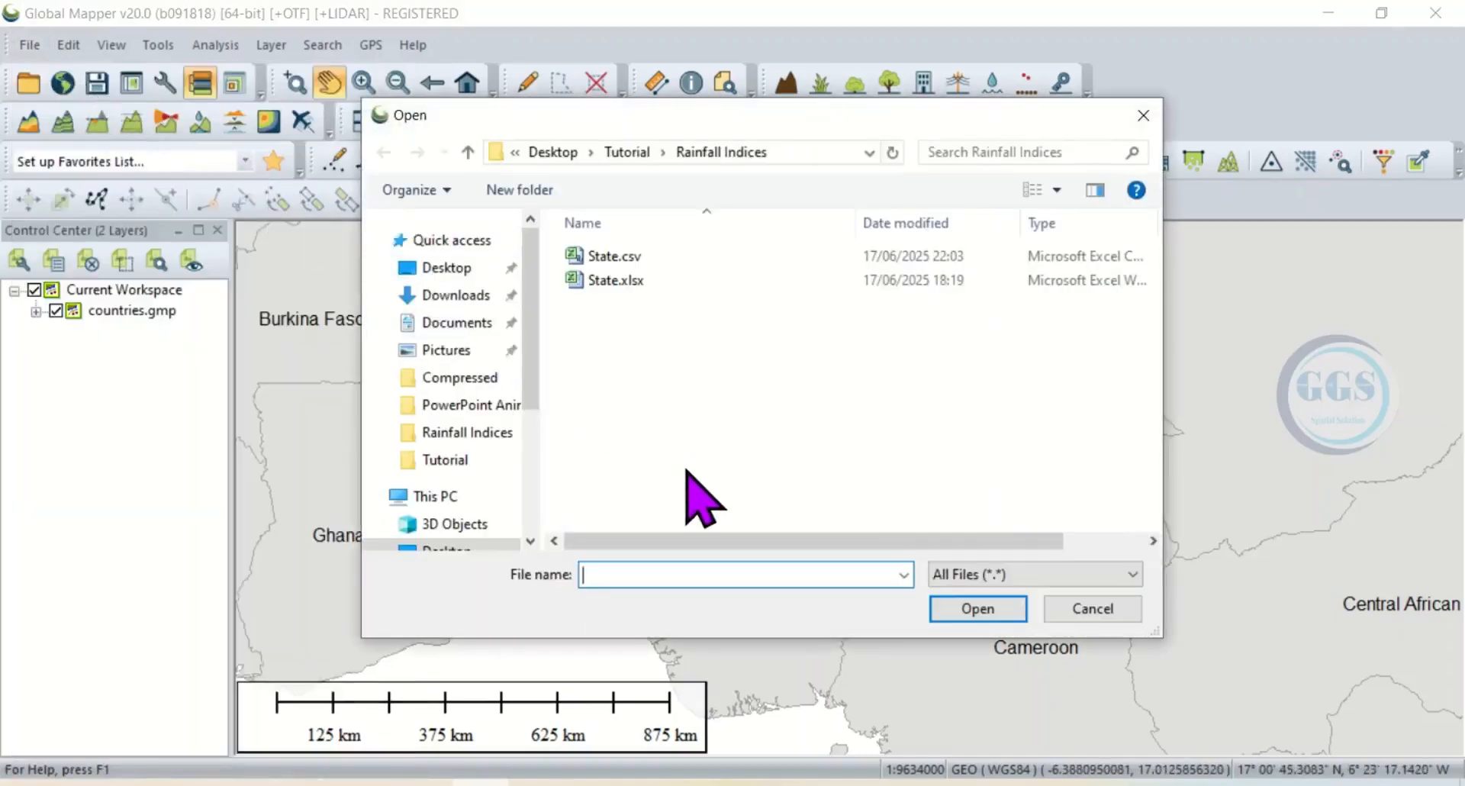
left_click(619, 263)
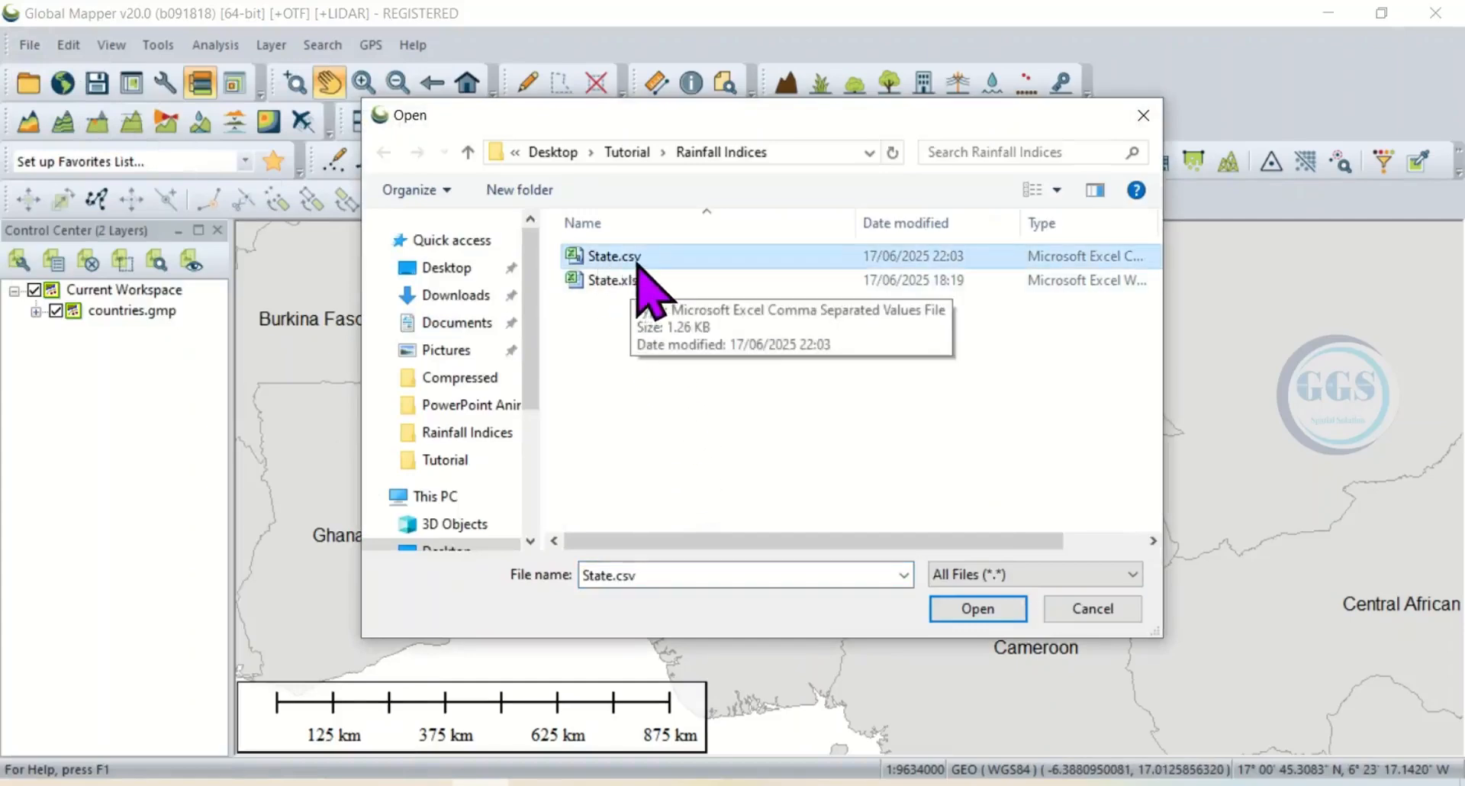
left_click(969, 609)
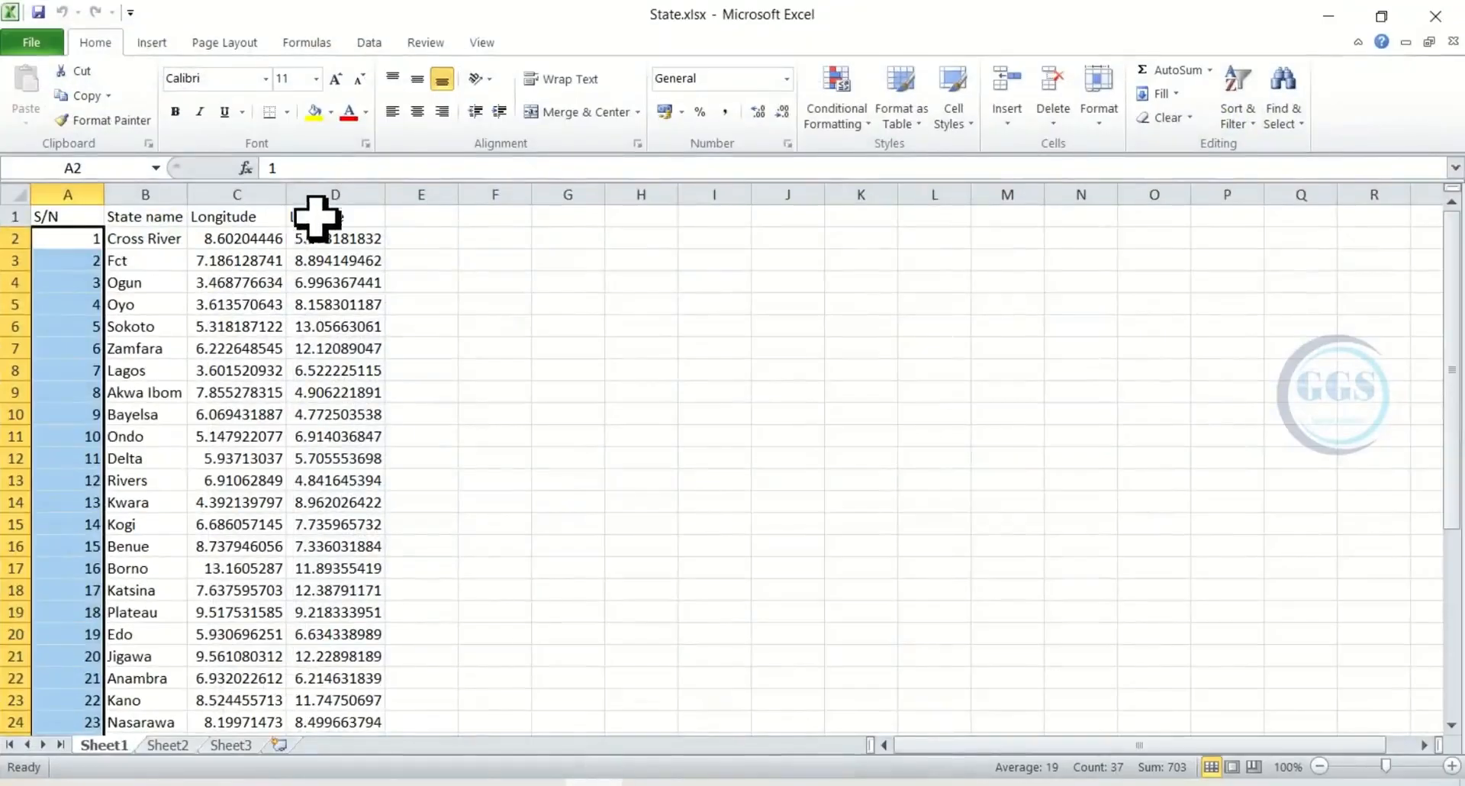
- Set the import's coordinate order to X / Easting / Longitude Coordinate First
left_click(1328, 16)
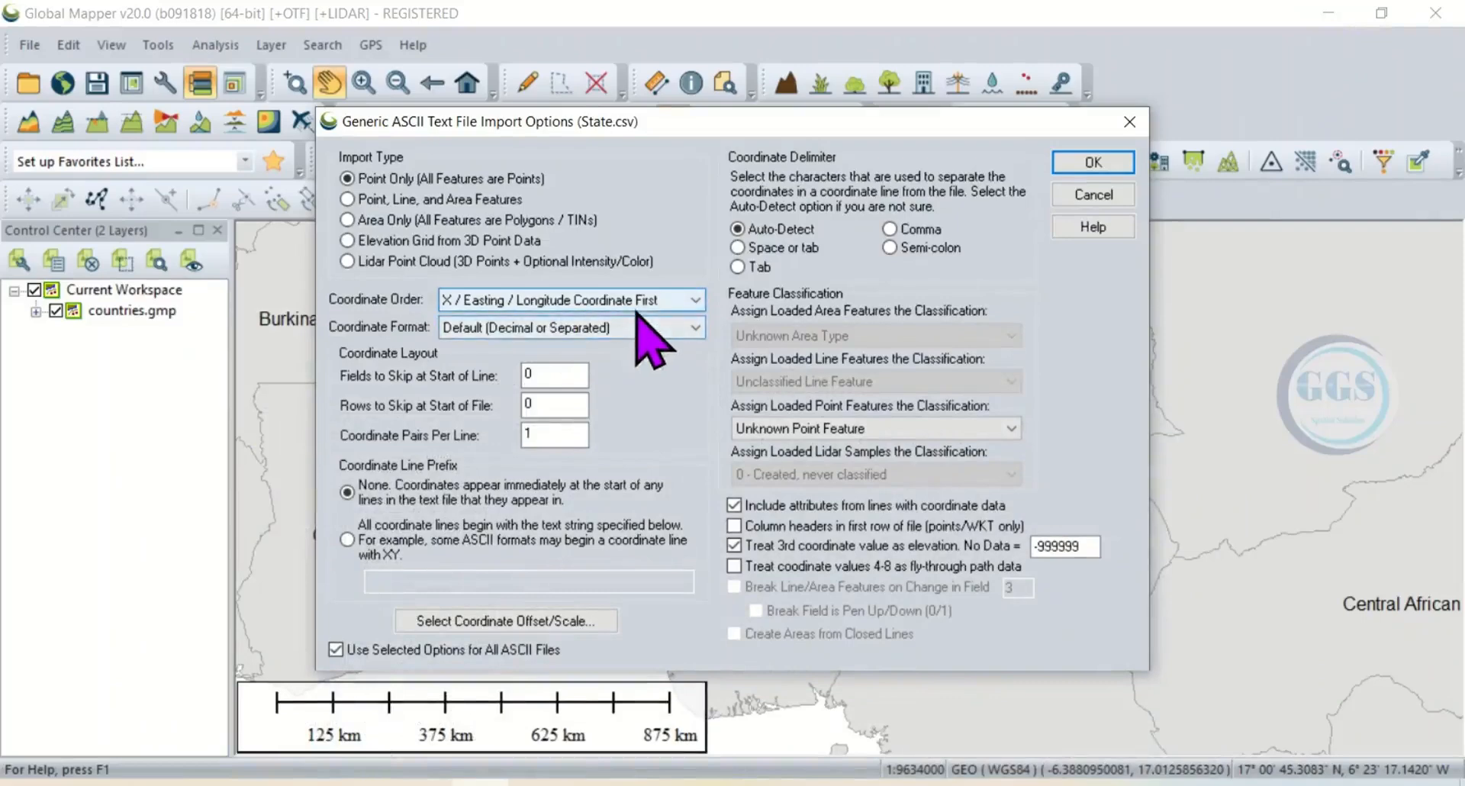
left_click(695, 300)
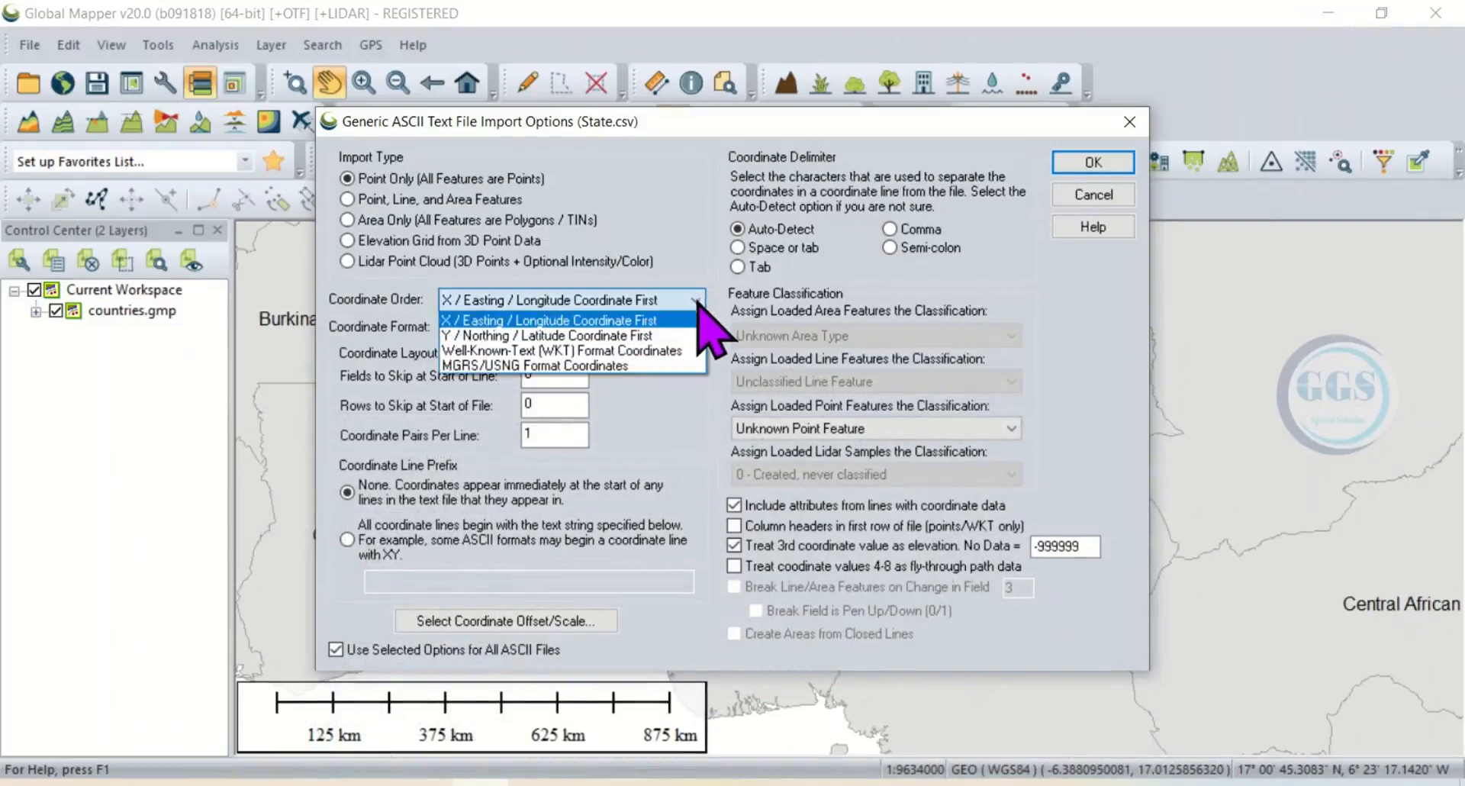
left_click(512, 322)
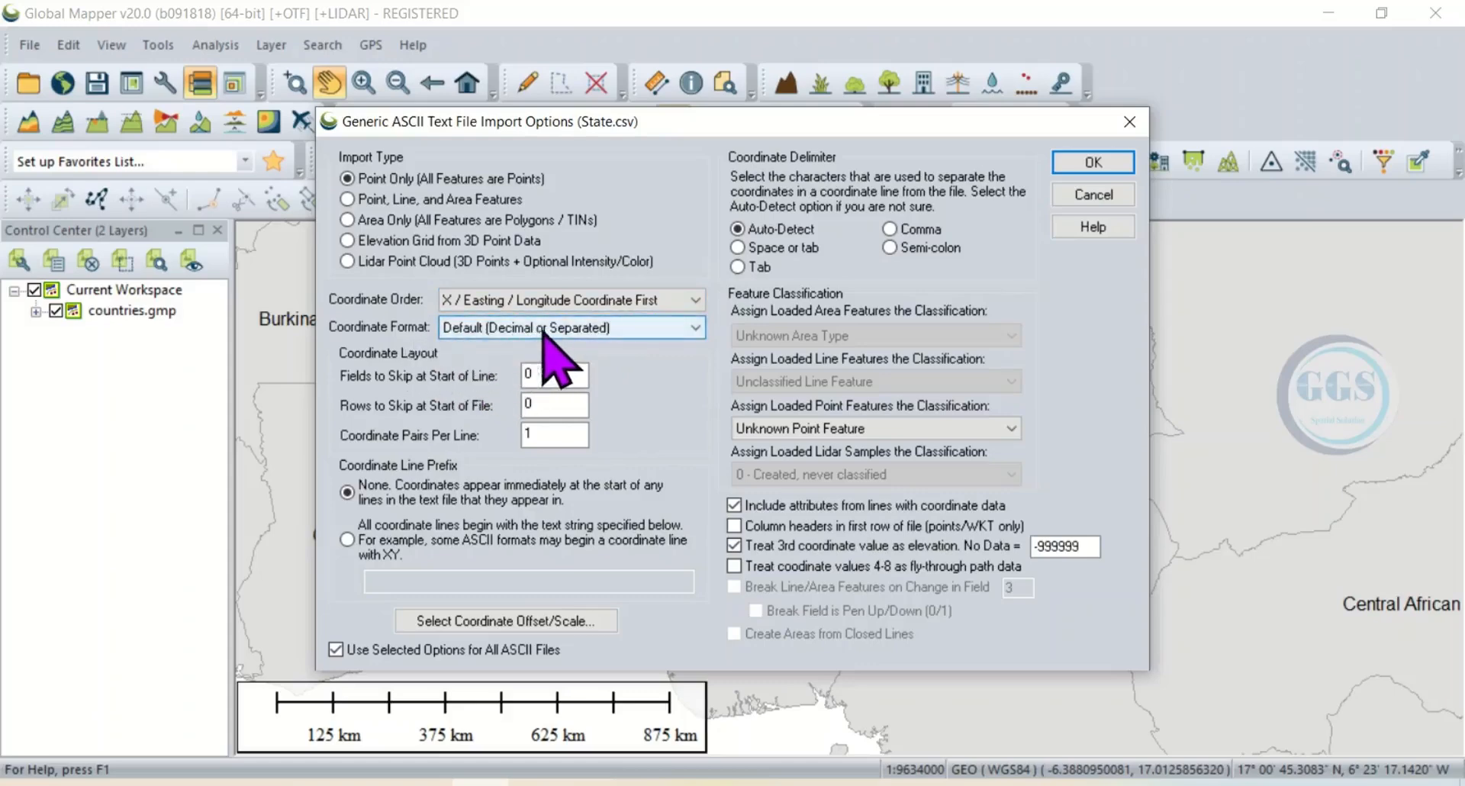
- Switch to Excel and examine State.xlsx for the columns preceding the longitude values and the header row
left_click(592, 784)
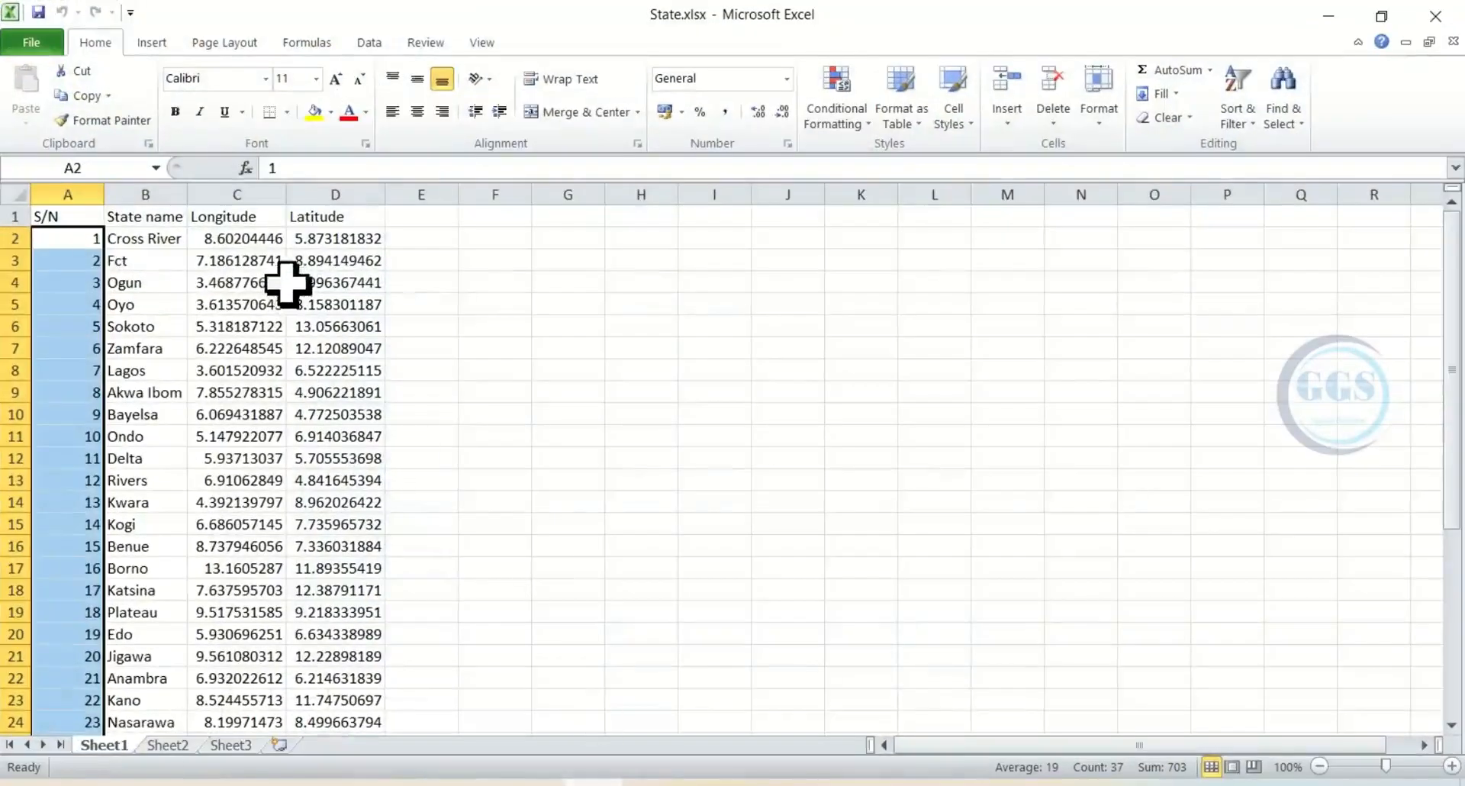
left_click(1326, 17)
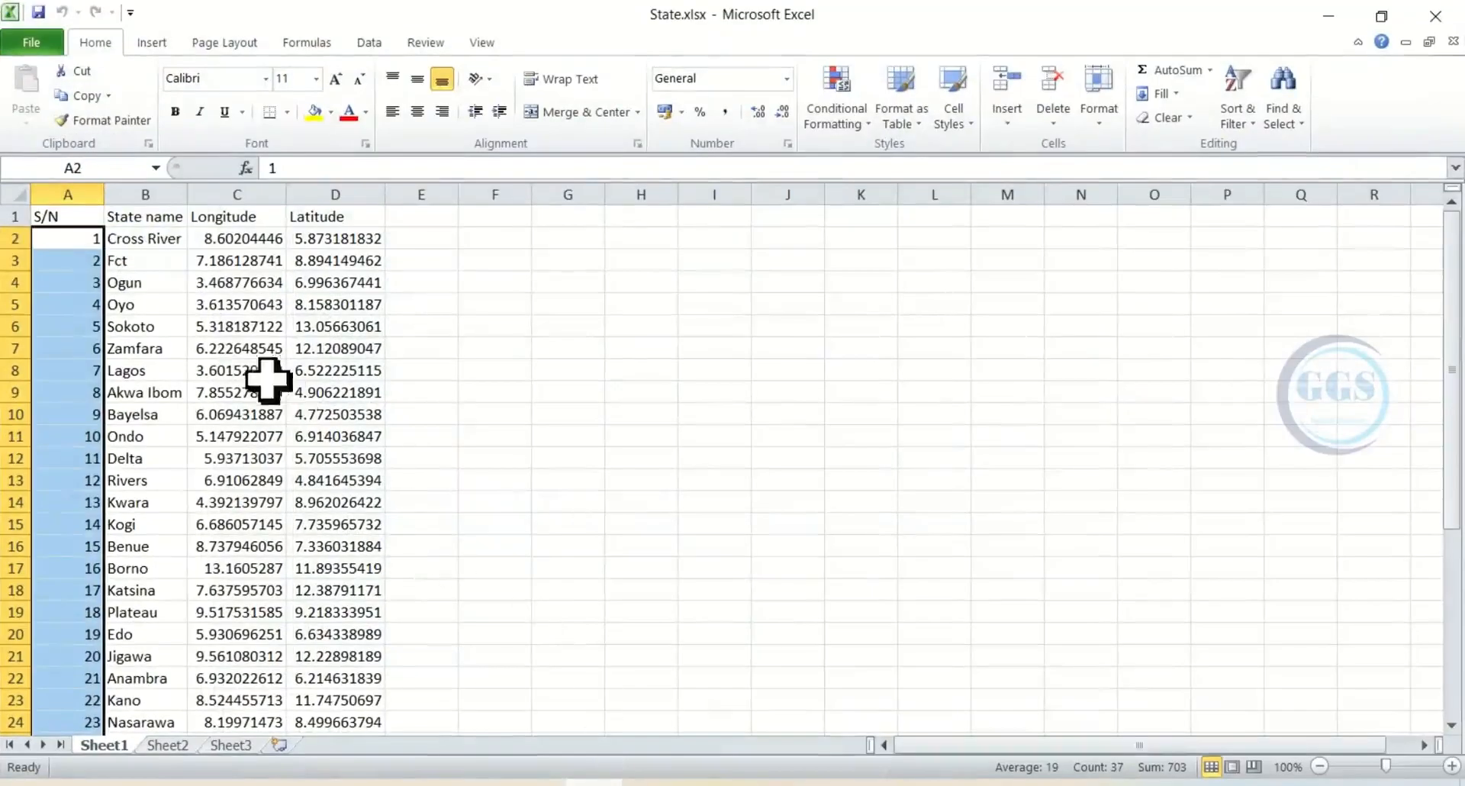
left_click(142, 267)
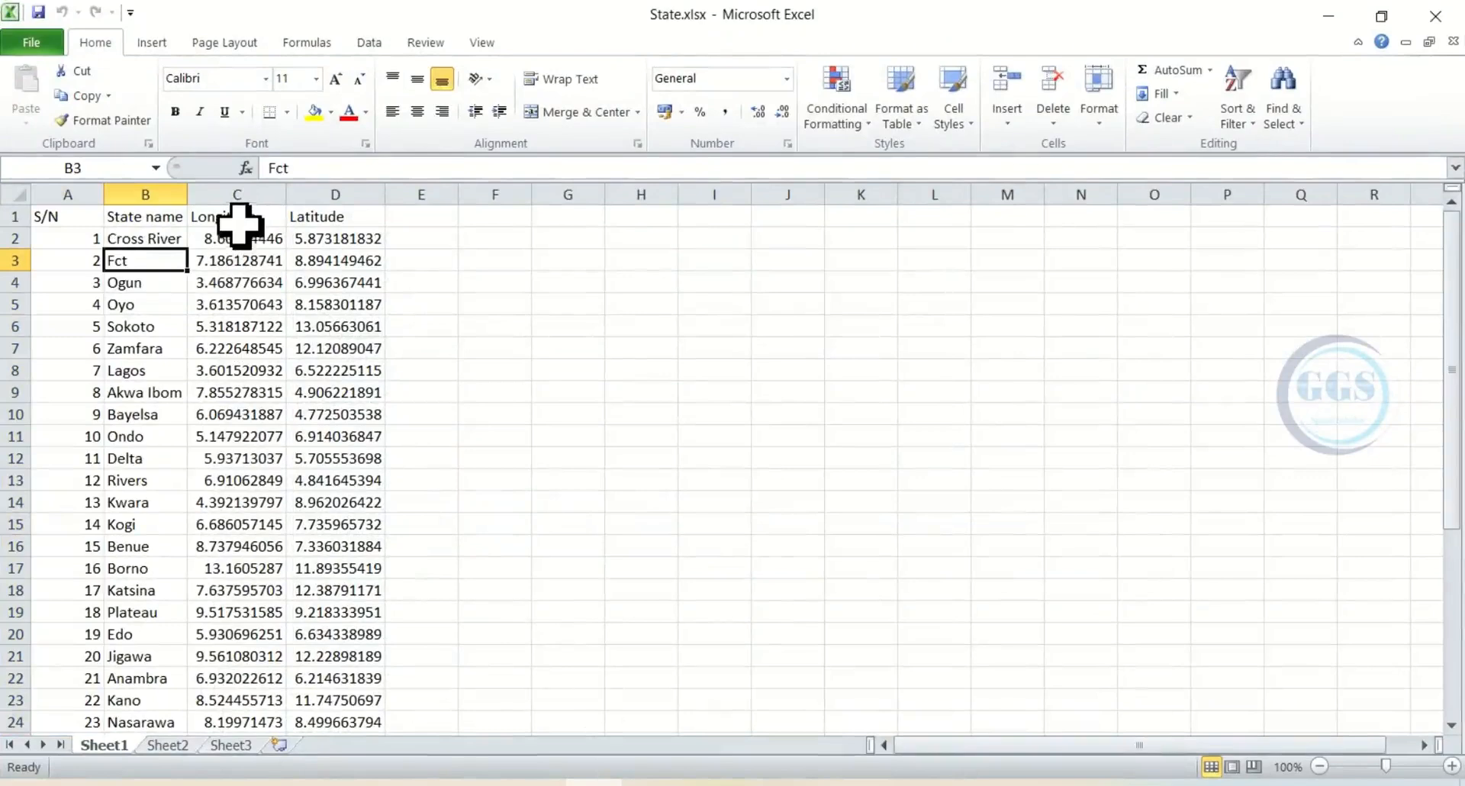
left_click(80, 182)
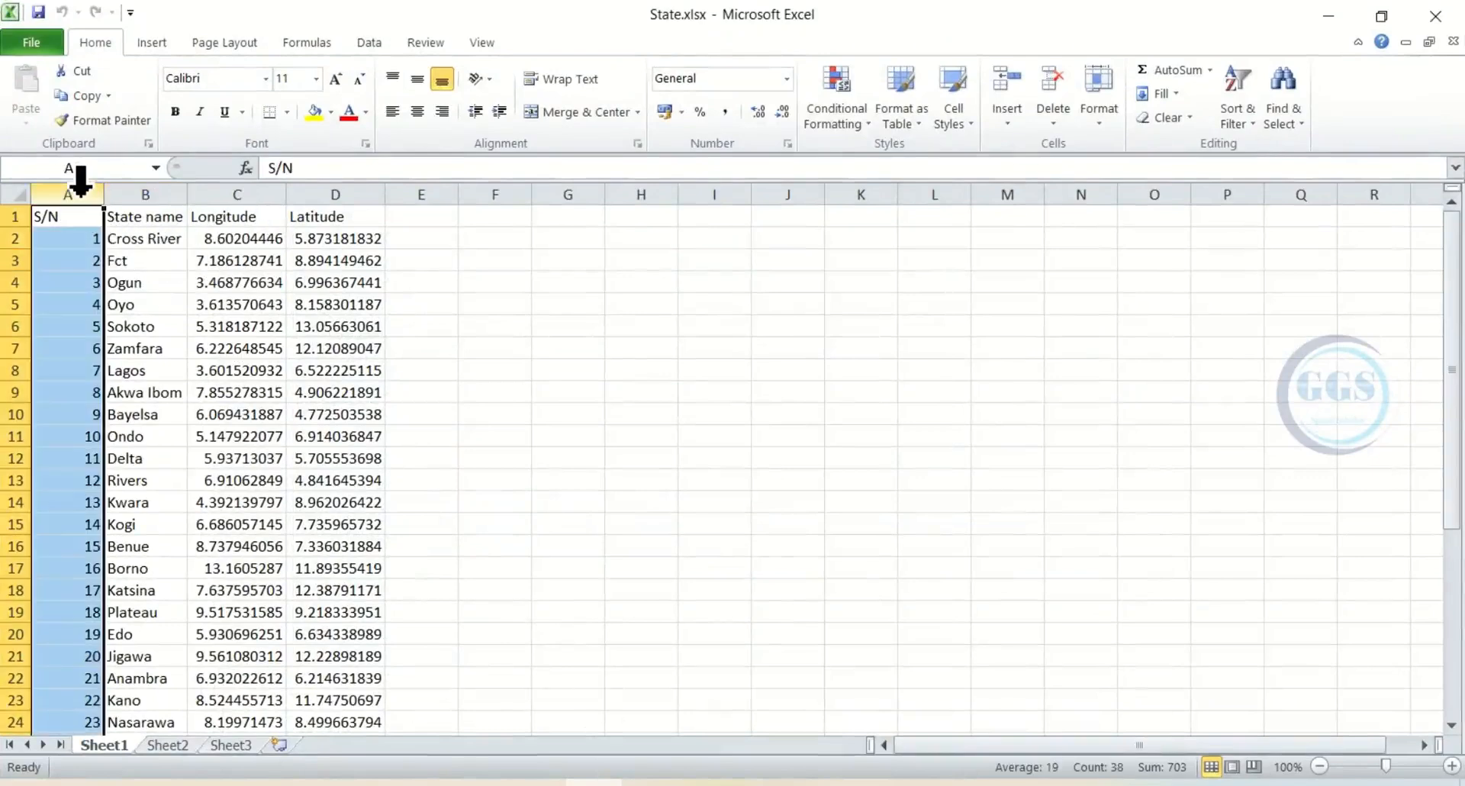
left_click(173, 191)
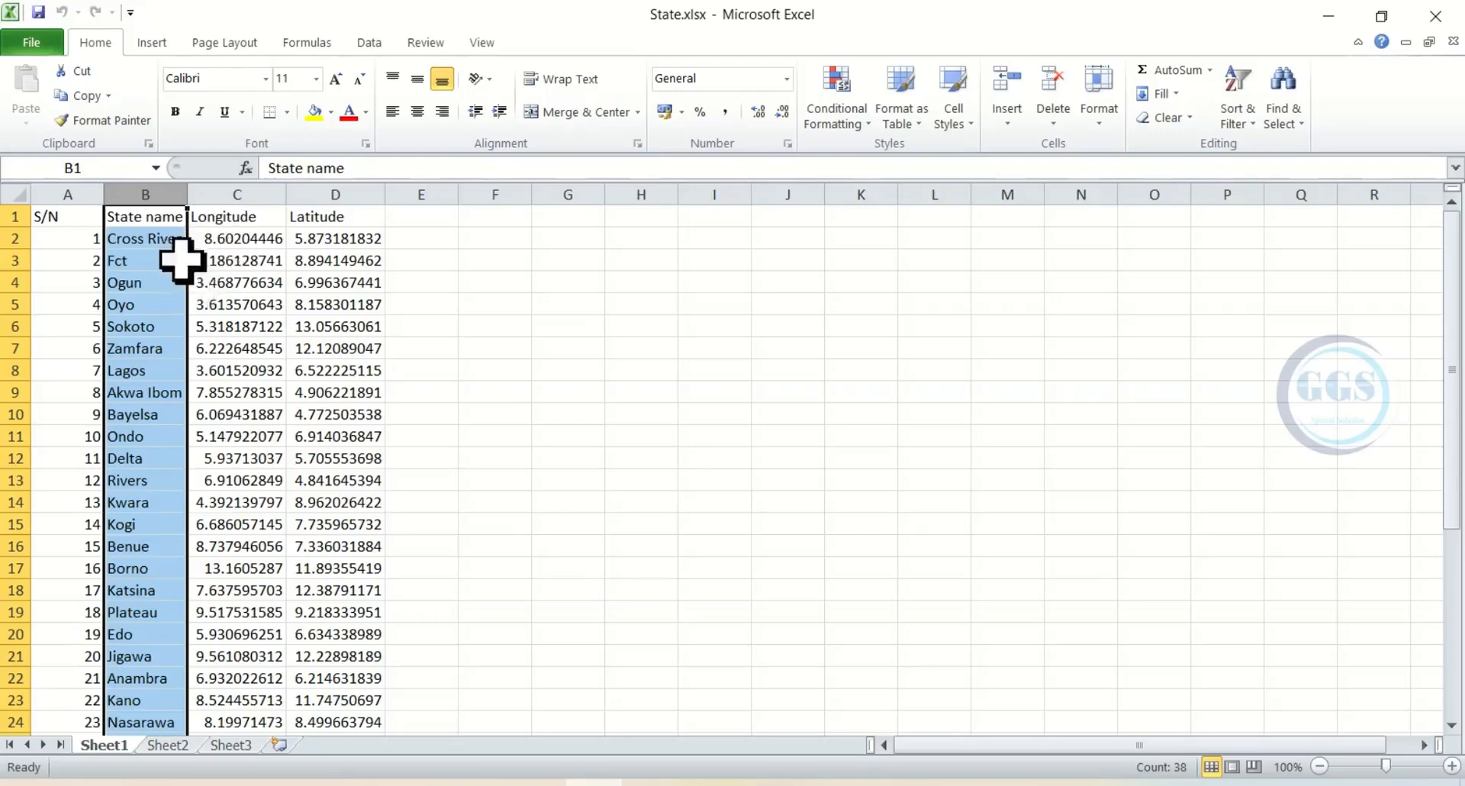
left_click(207, 260)
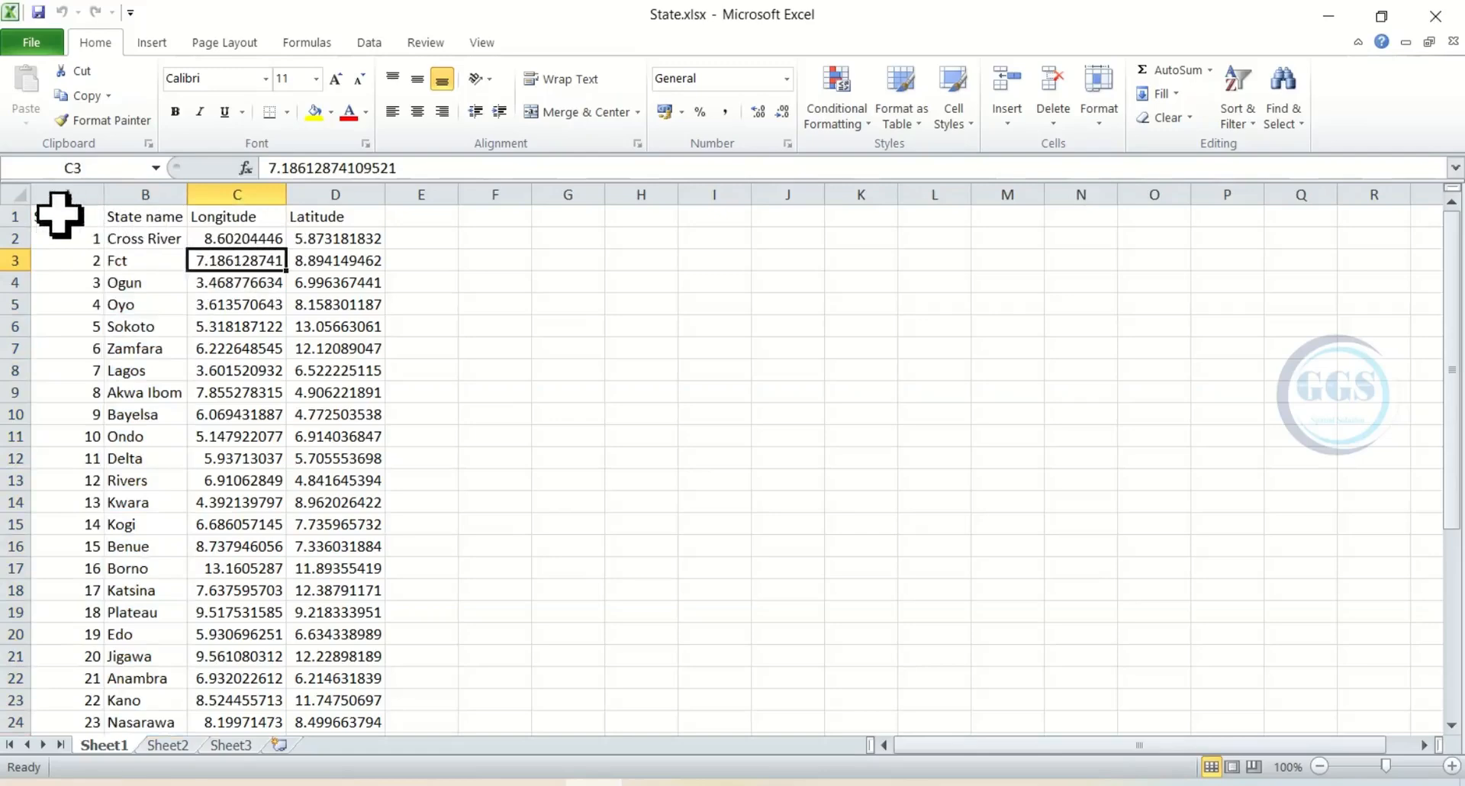
left_click(15, 217)
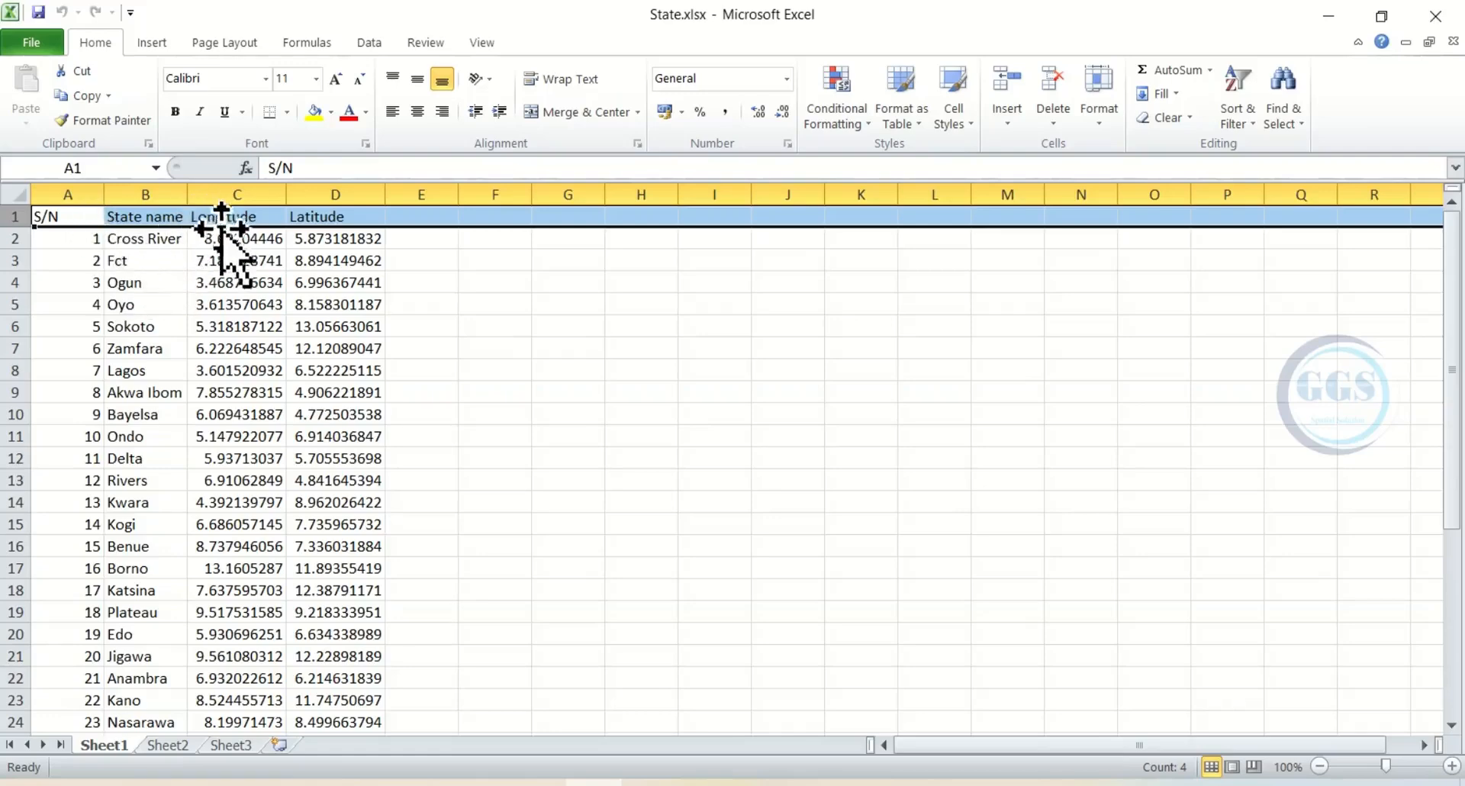
- Recheck the columns and header row in State.xlsx, and set the Global Mapper import to skip 2 fields per line and 1 row
left_click(79, 183)
left_click(149, 183)
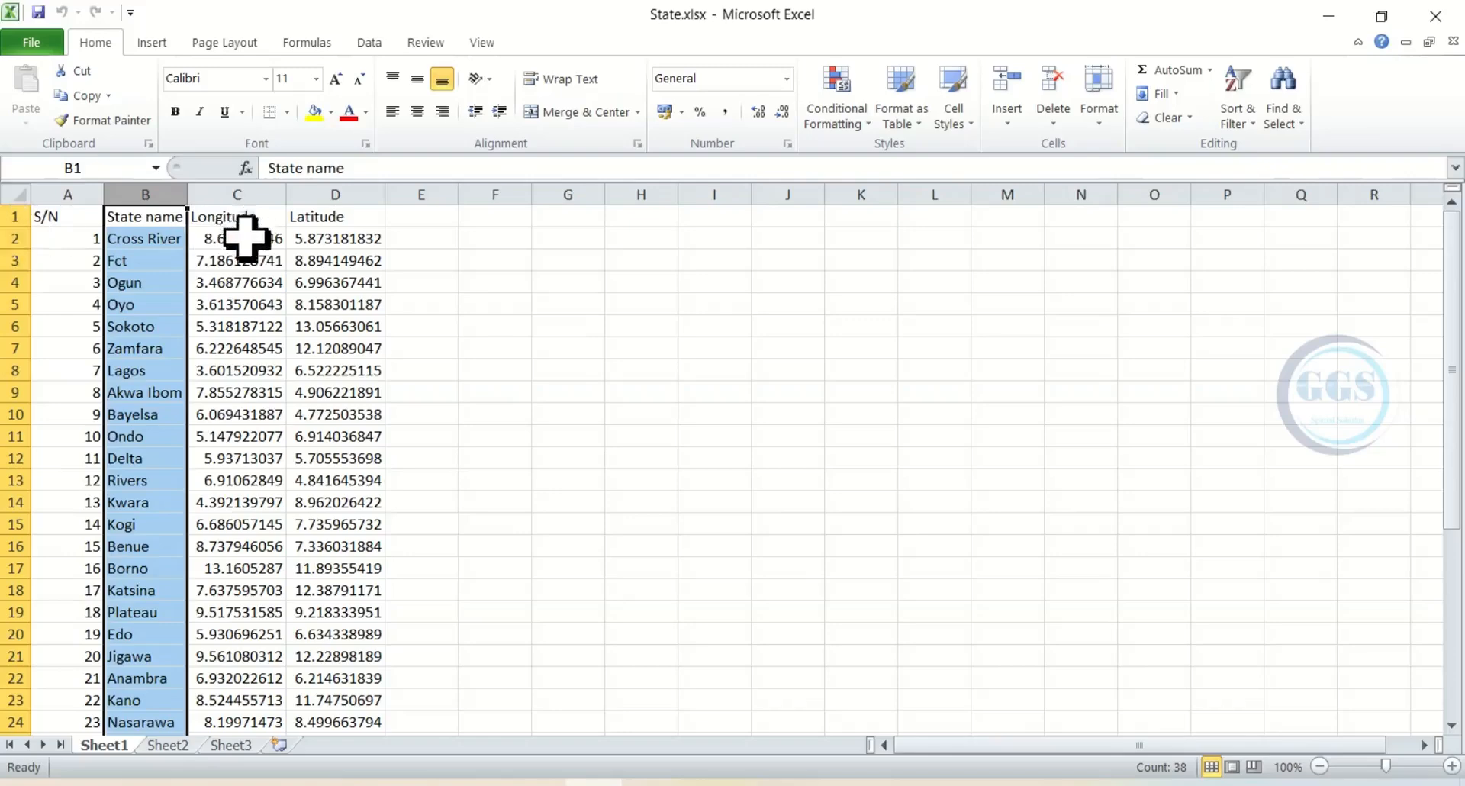
left_click(17, 216)
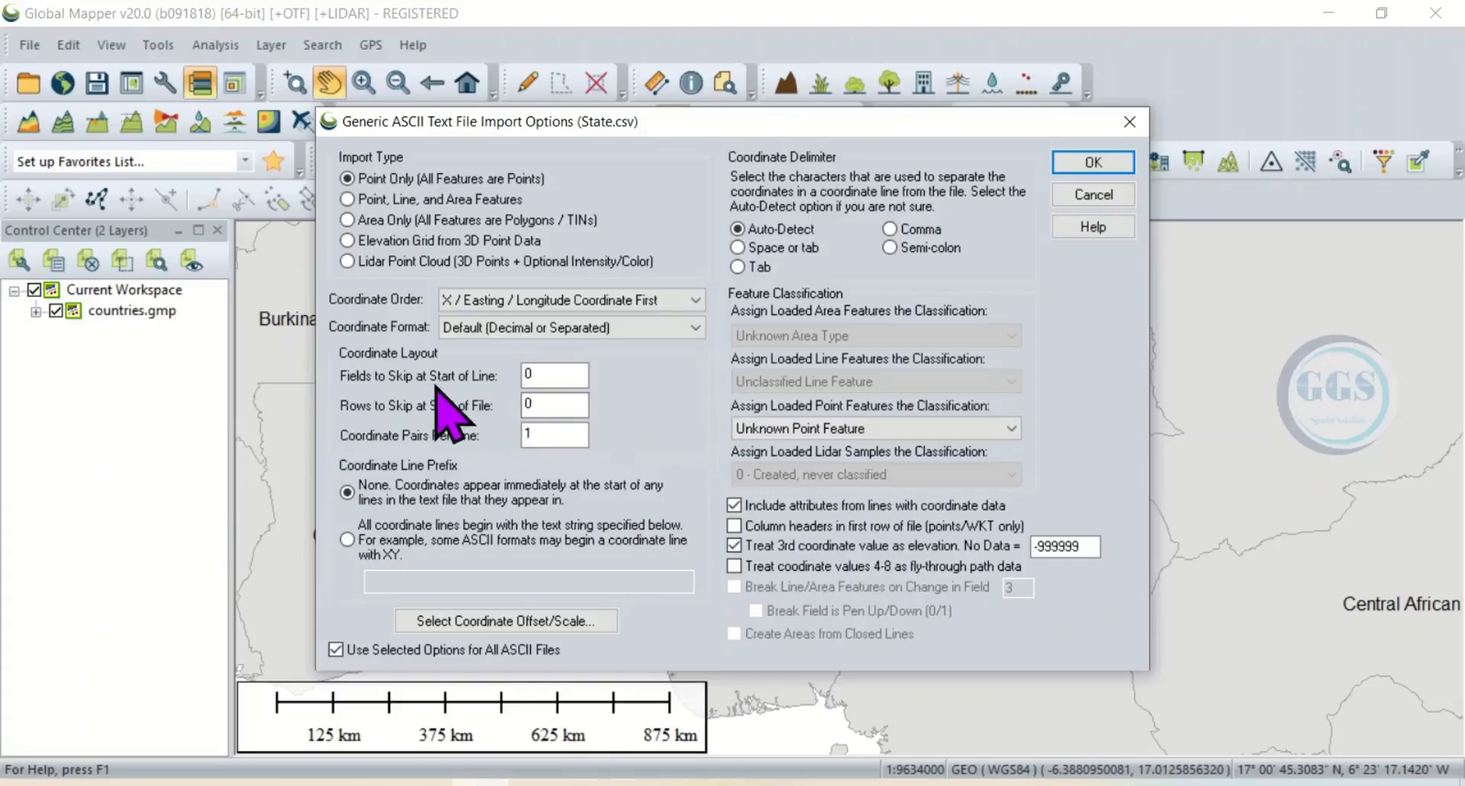
left_click_drag(541, 374, 526, 370)
left_click_drag(540, 404, 525, 402)
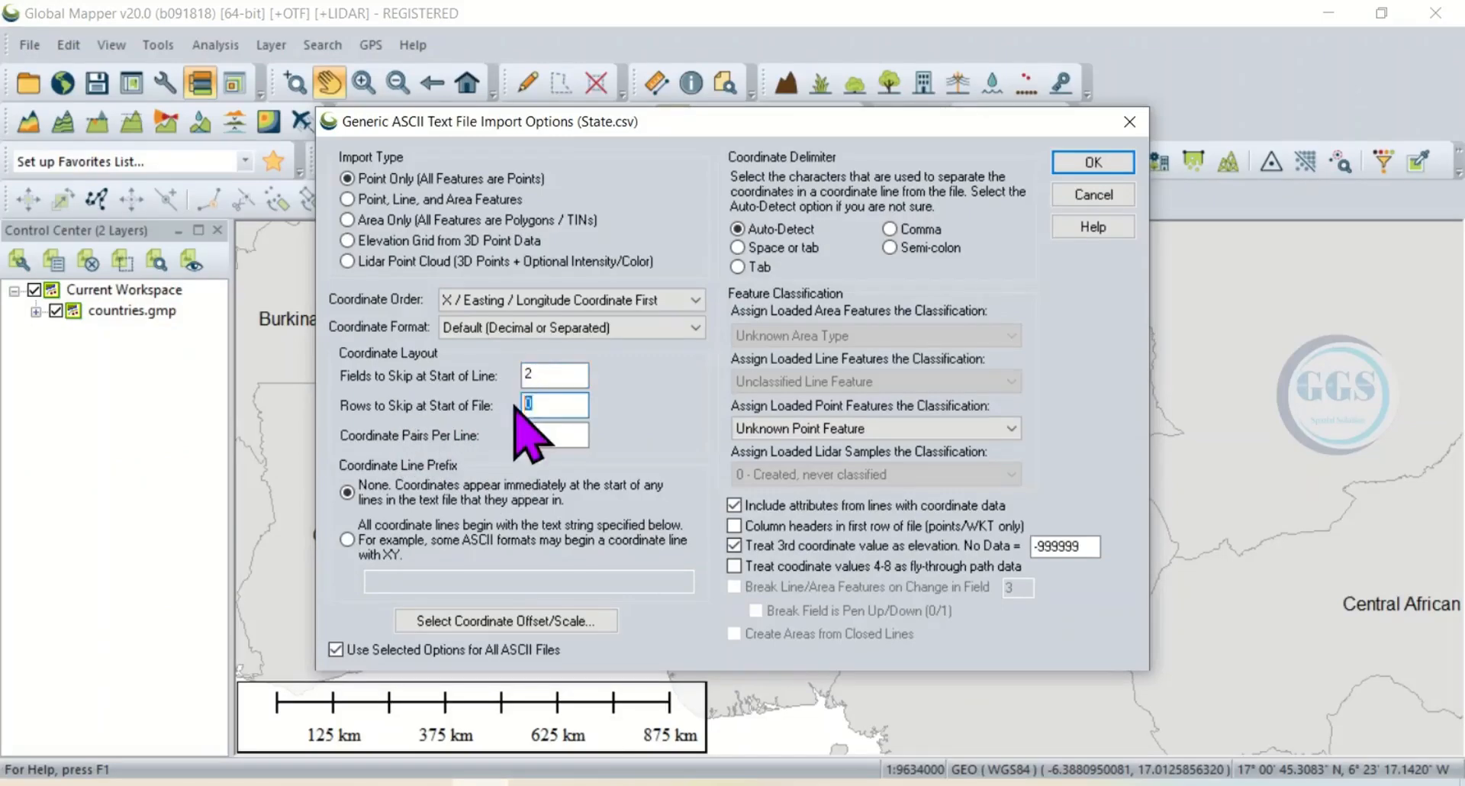
type("1")
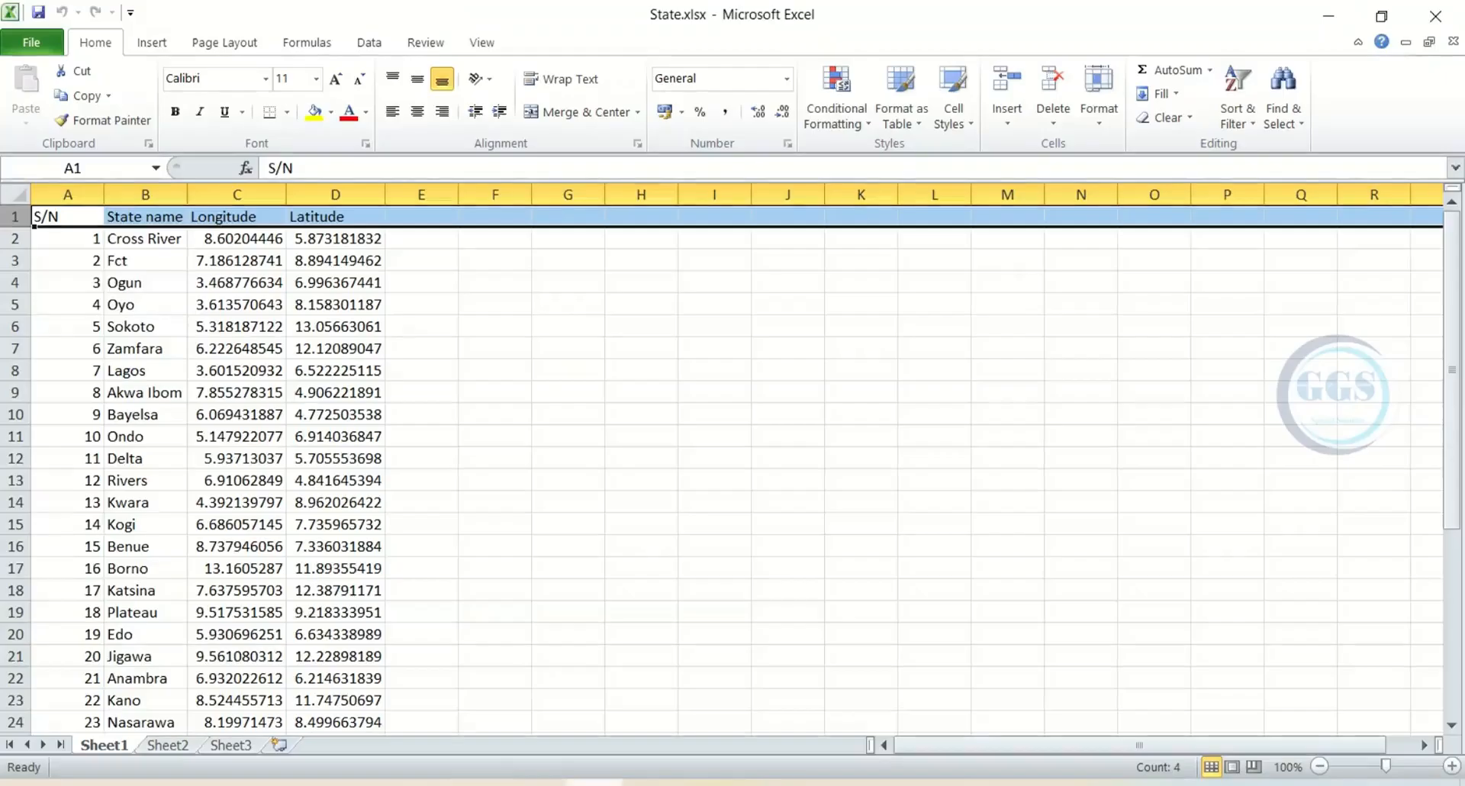
- Examine State.xlsx for the columns before the longitudes, the header row and the coordinate pair on each line, and return to Global Mapper
left_click(88, 191)
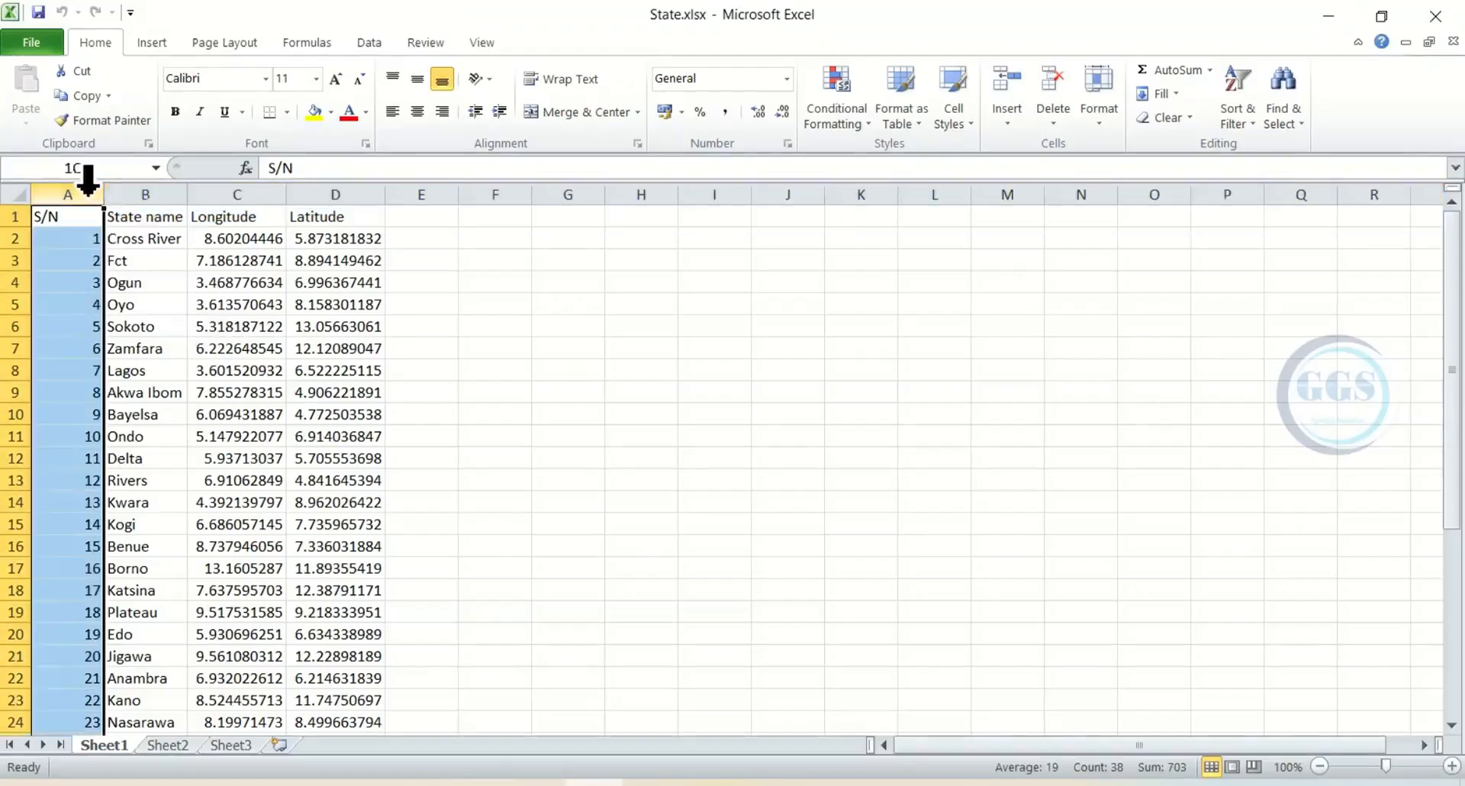
left_click(144, 192)
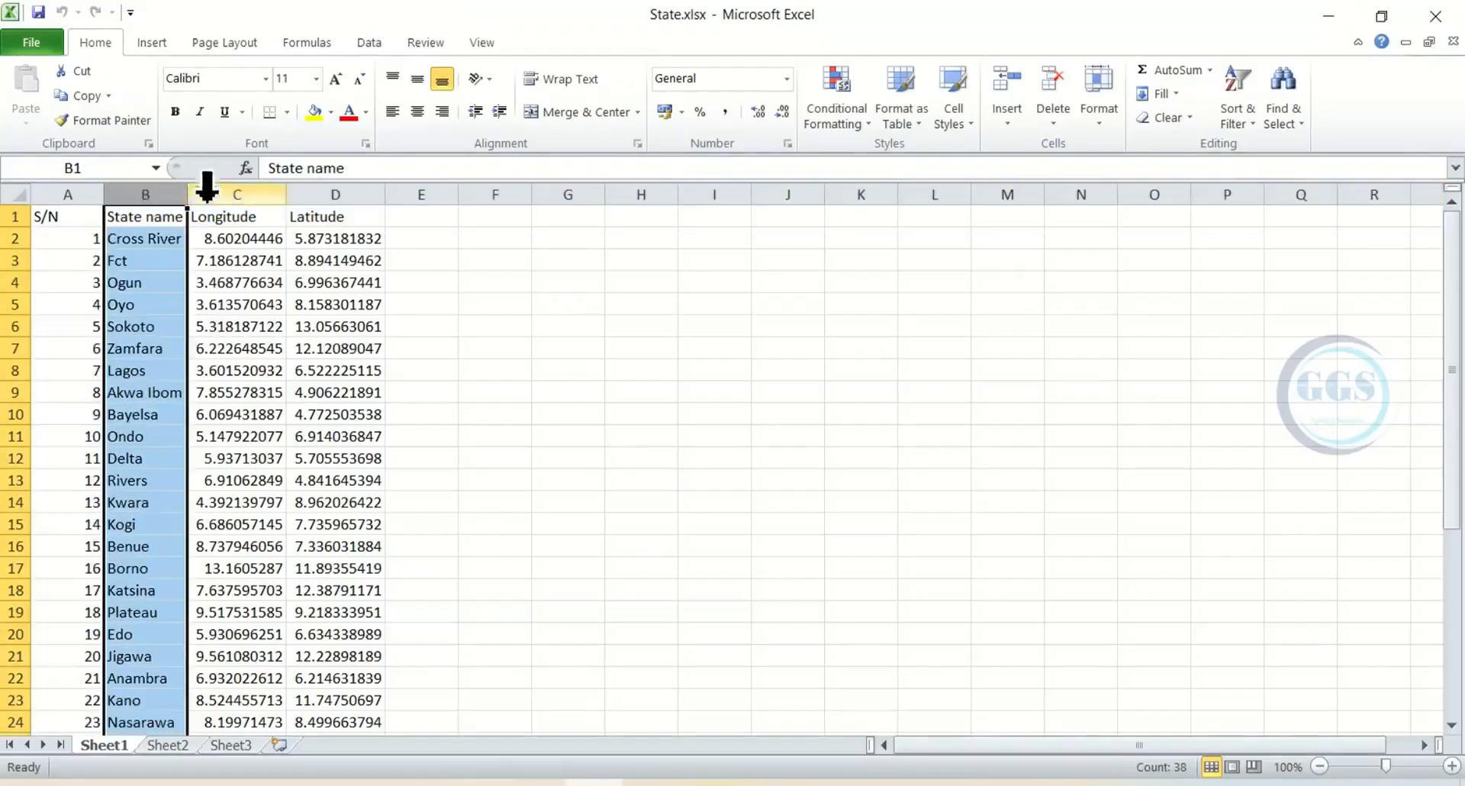
left_click(11, 216)
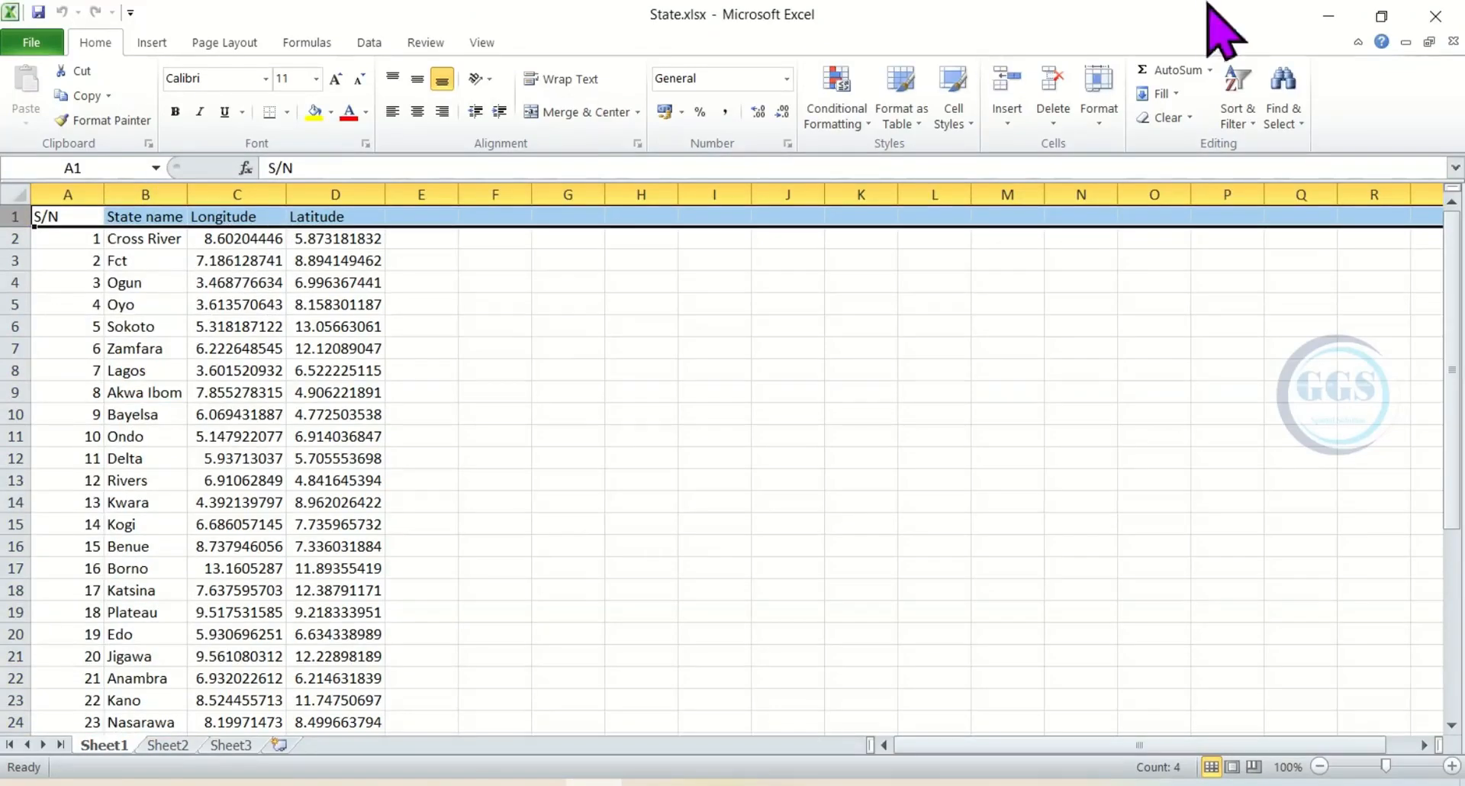
left_click(1328, 16)
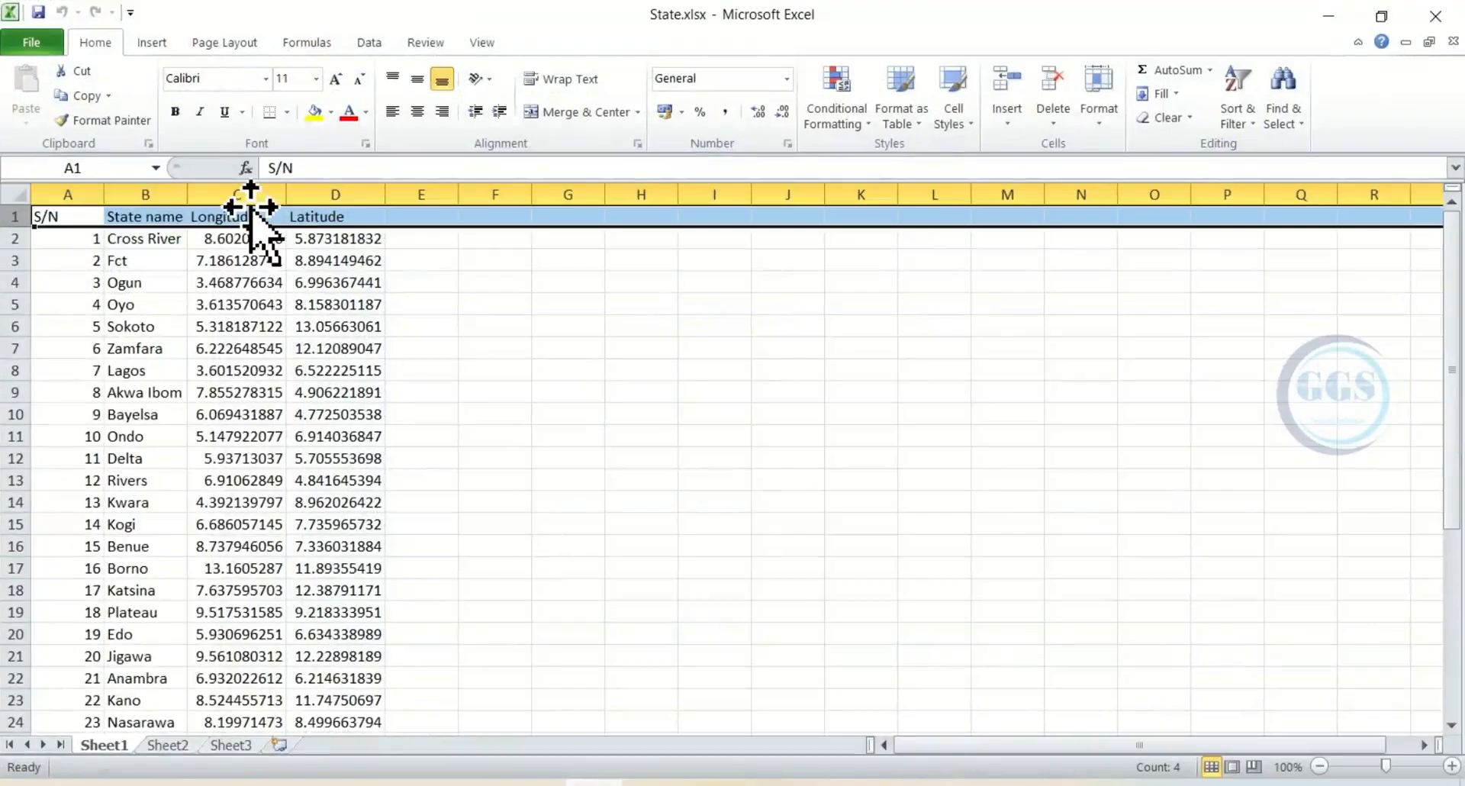
left_click(245, 195)
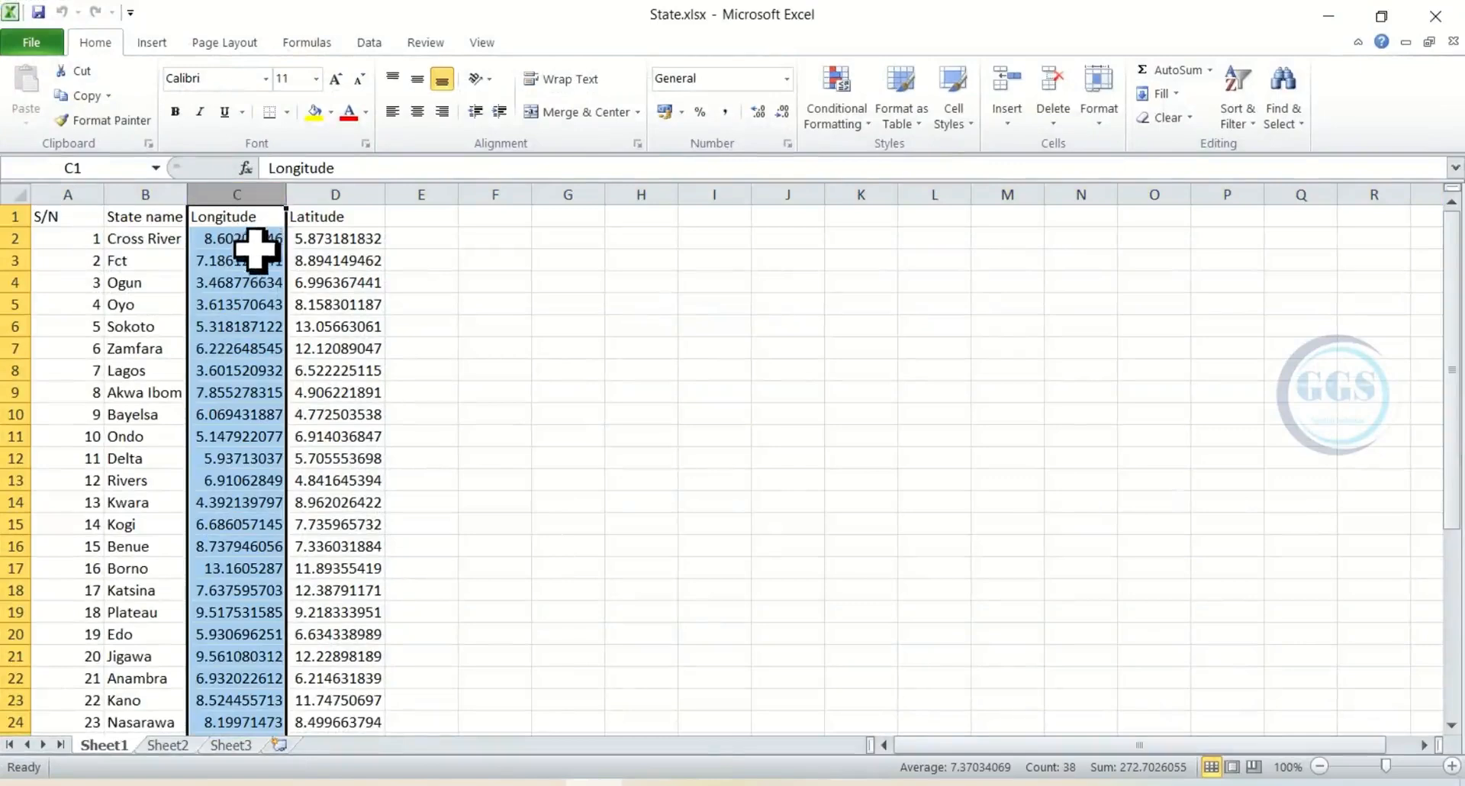
left_click(246, 240)
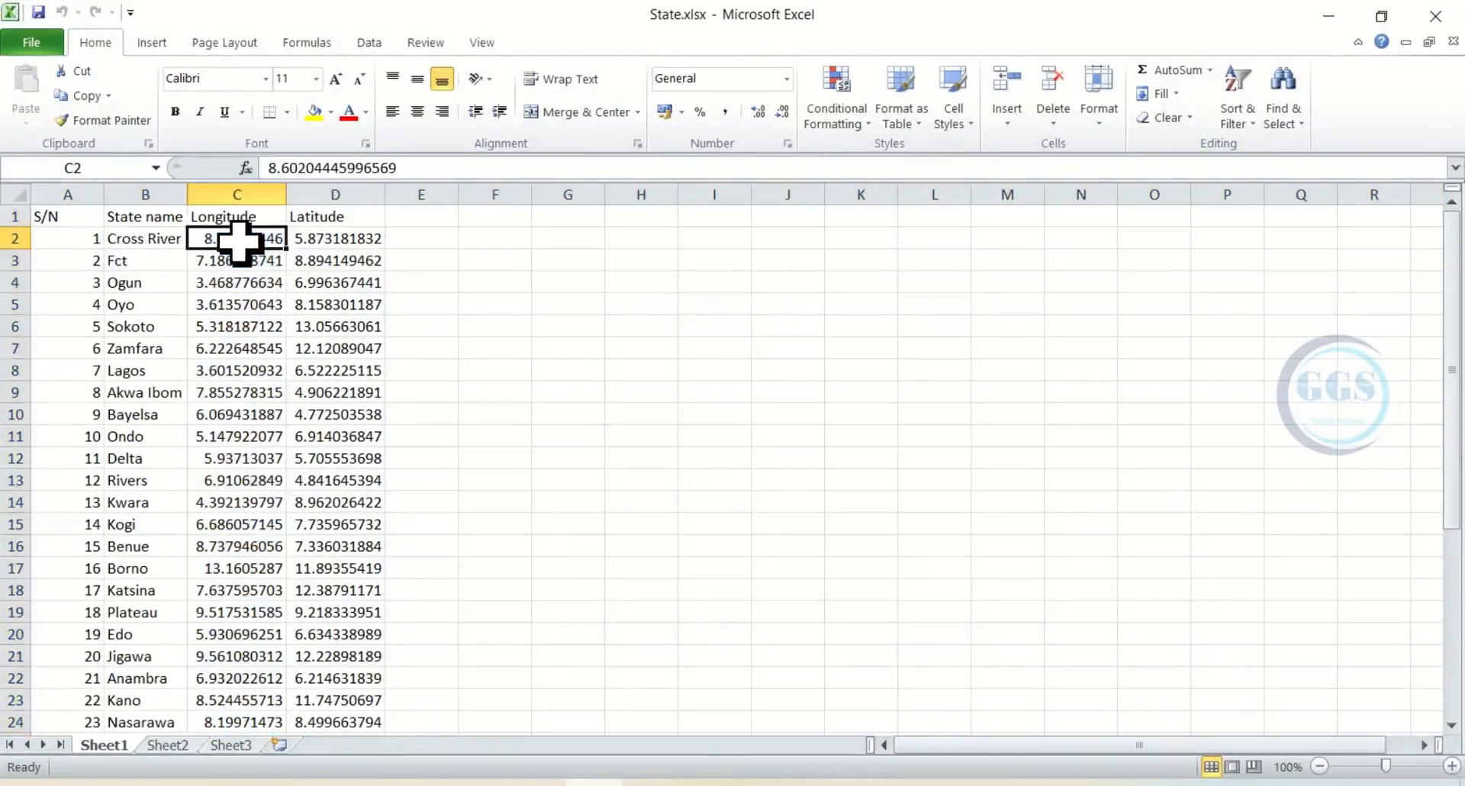
left_click(322, 242)
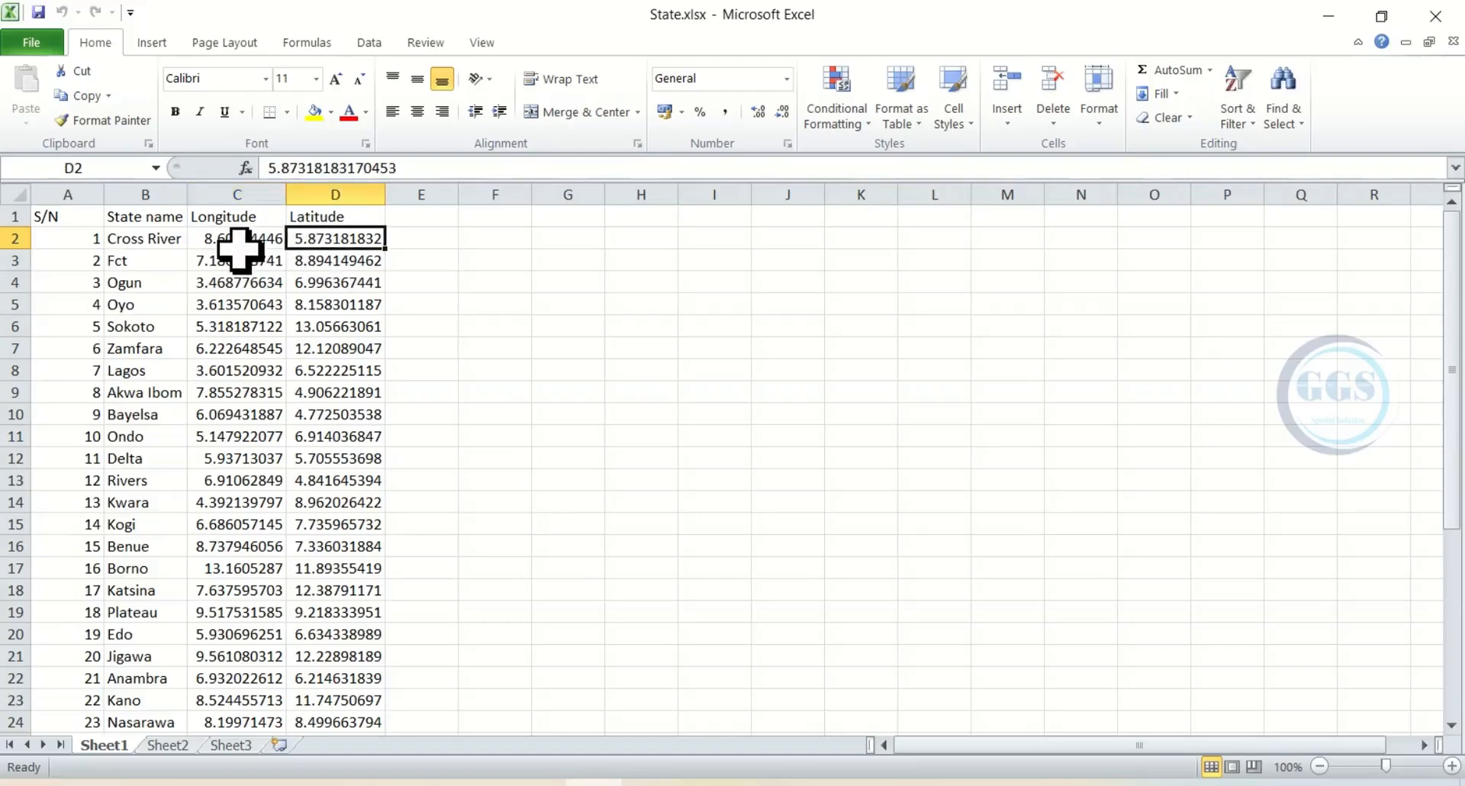
left_click(1329, 16)
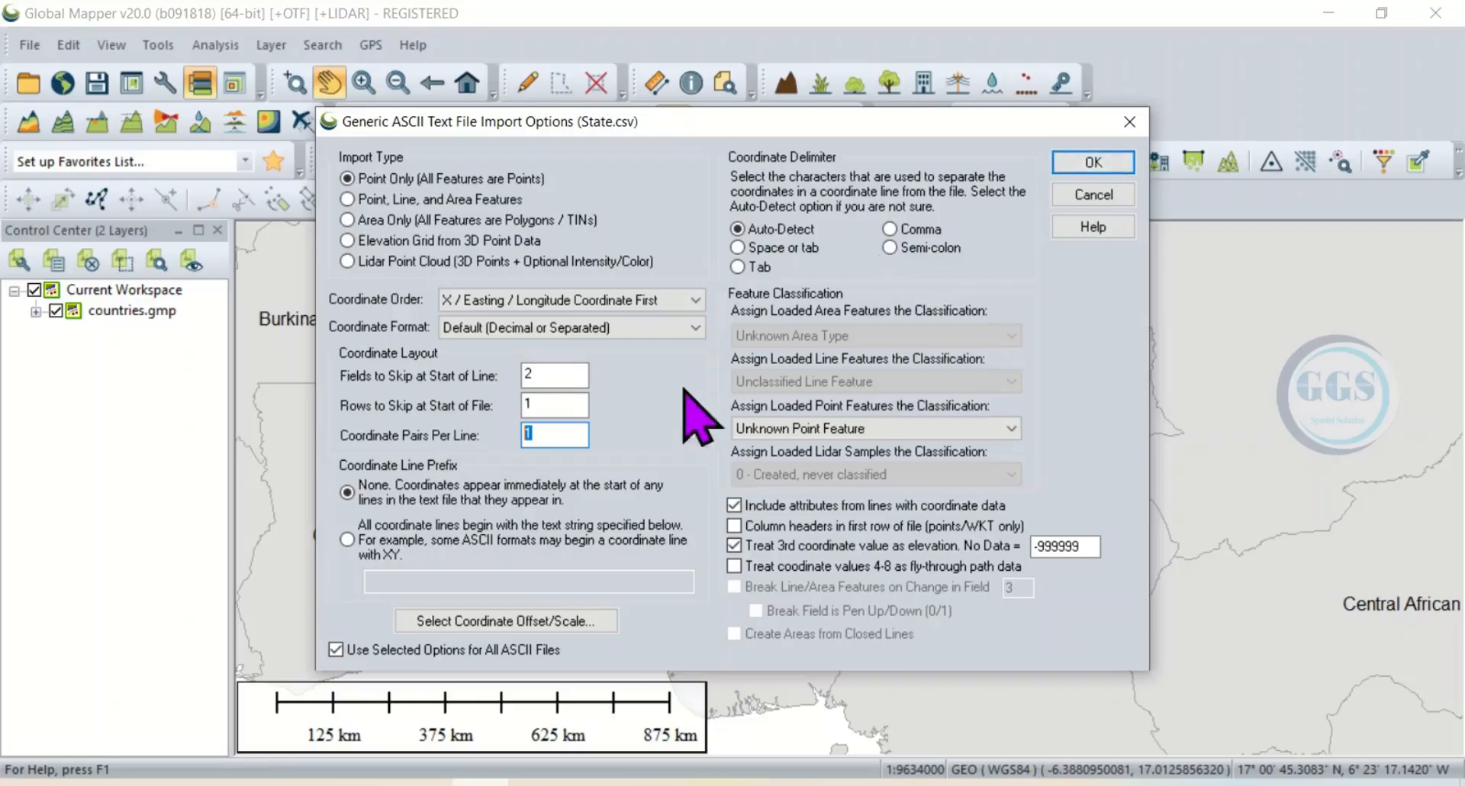
- Import State.csv as points with the Geographic (Latitude/Longitude) projection, WGS84 datum and arc degrees as planar units
left_click(1091, 161)
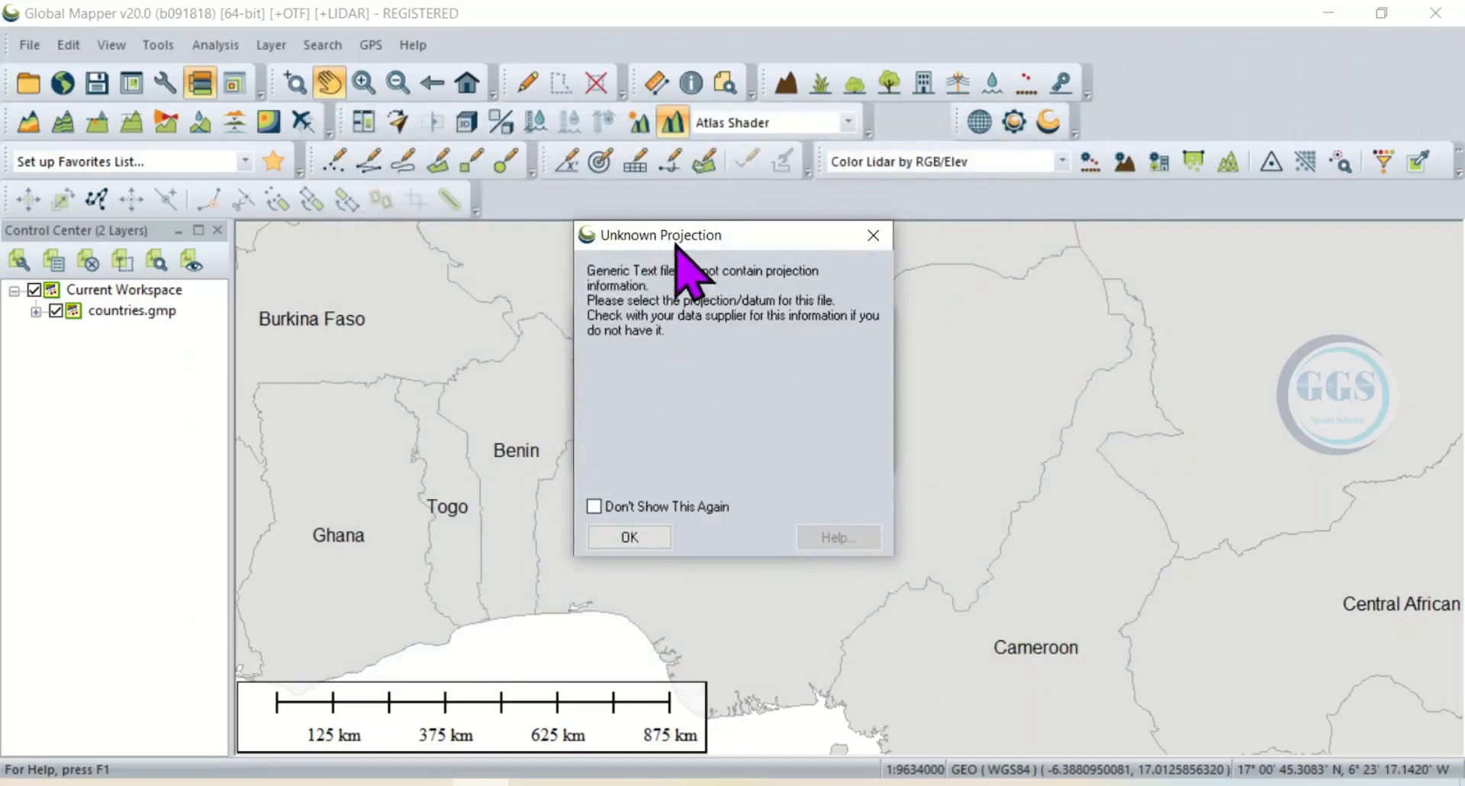
left_click(630, 536)
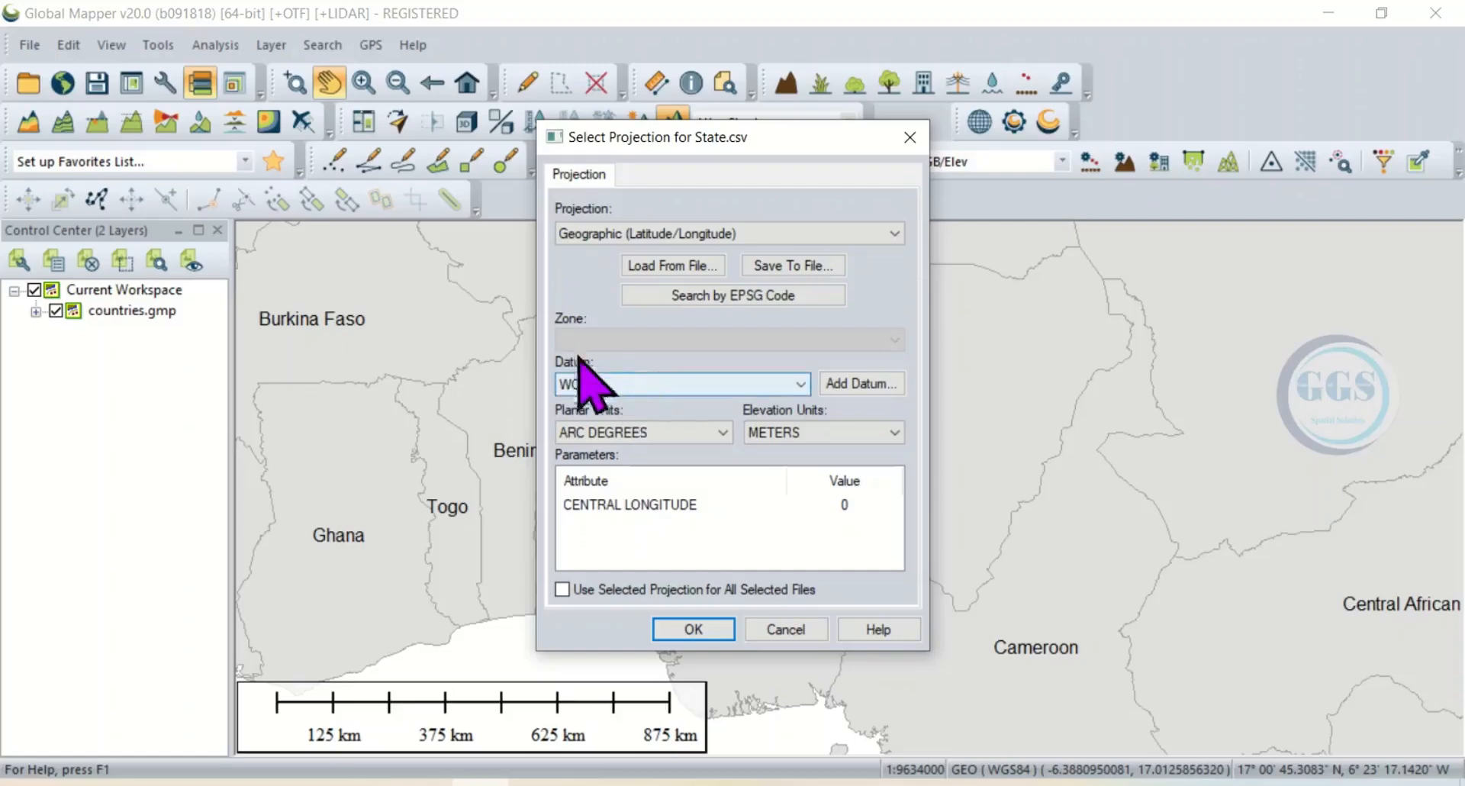
left_click(891, 233)
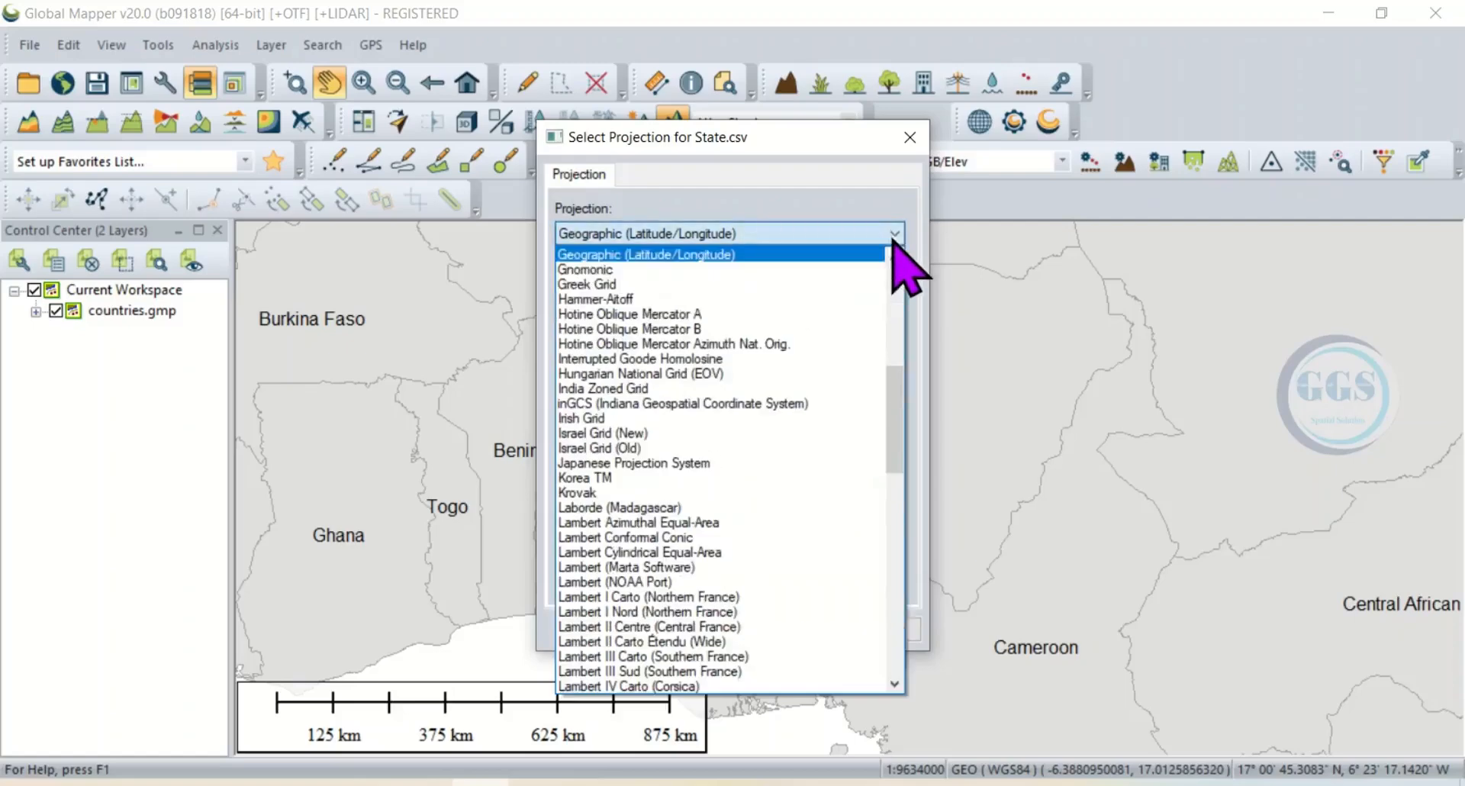
left_click(630, 257)
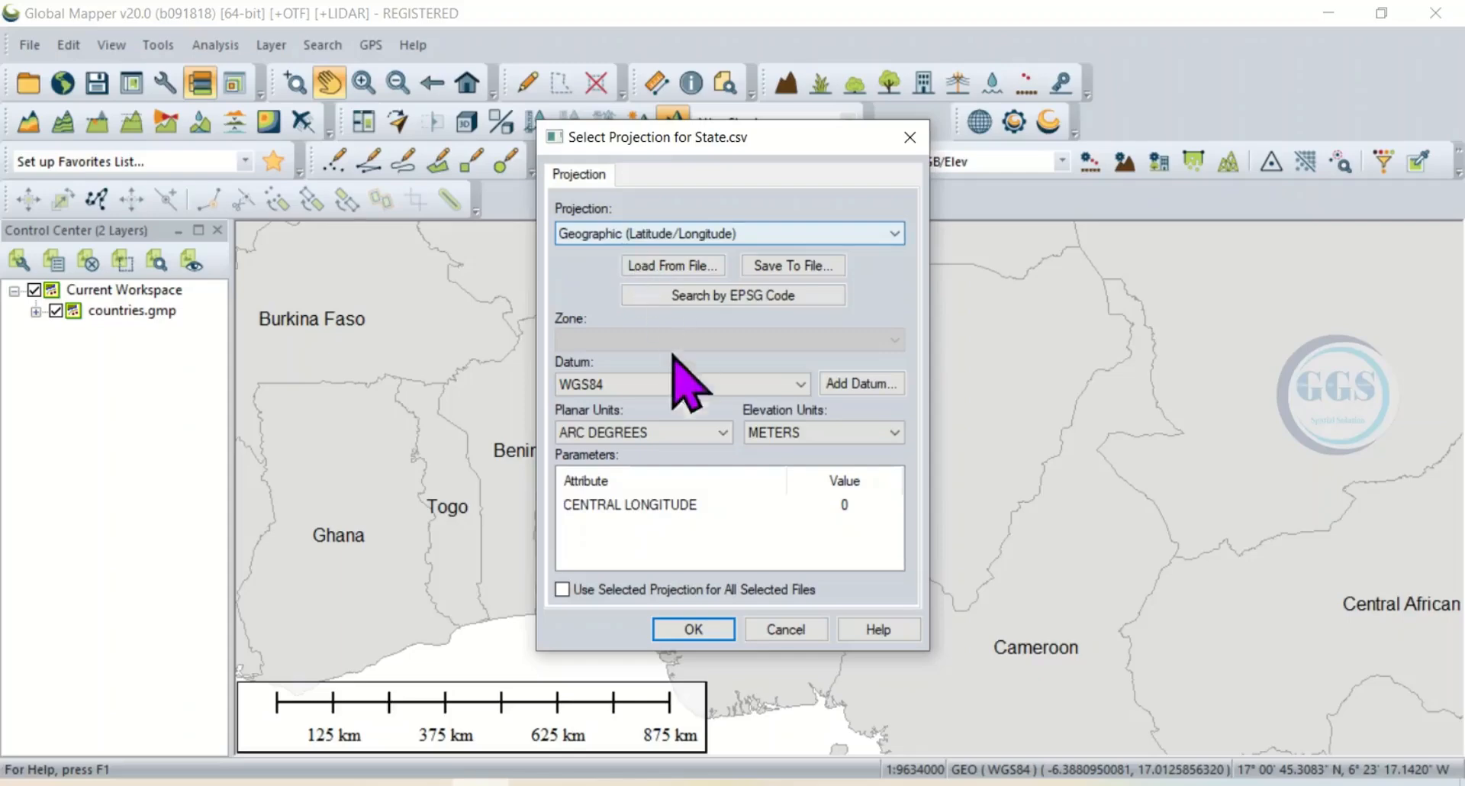
left_click(701, 628)
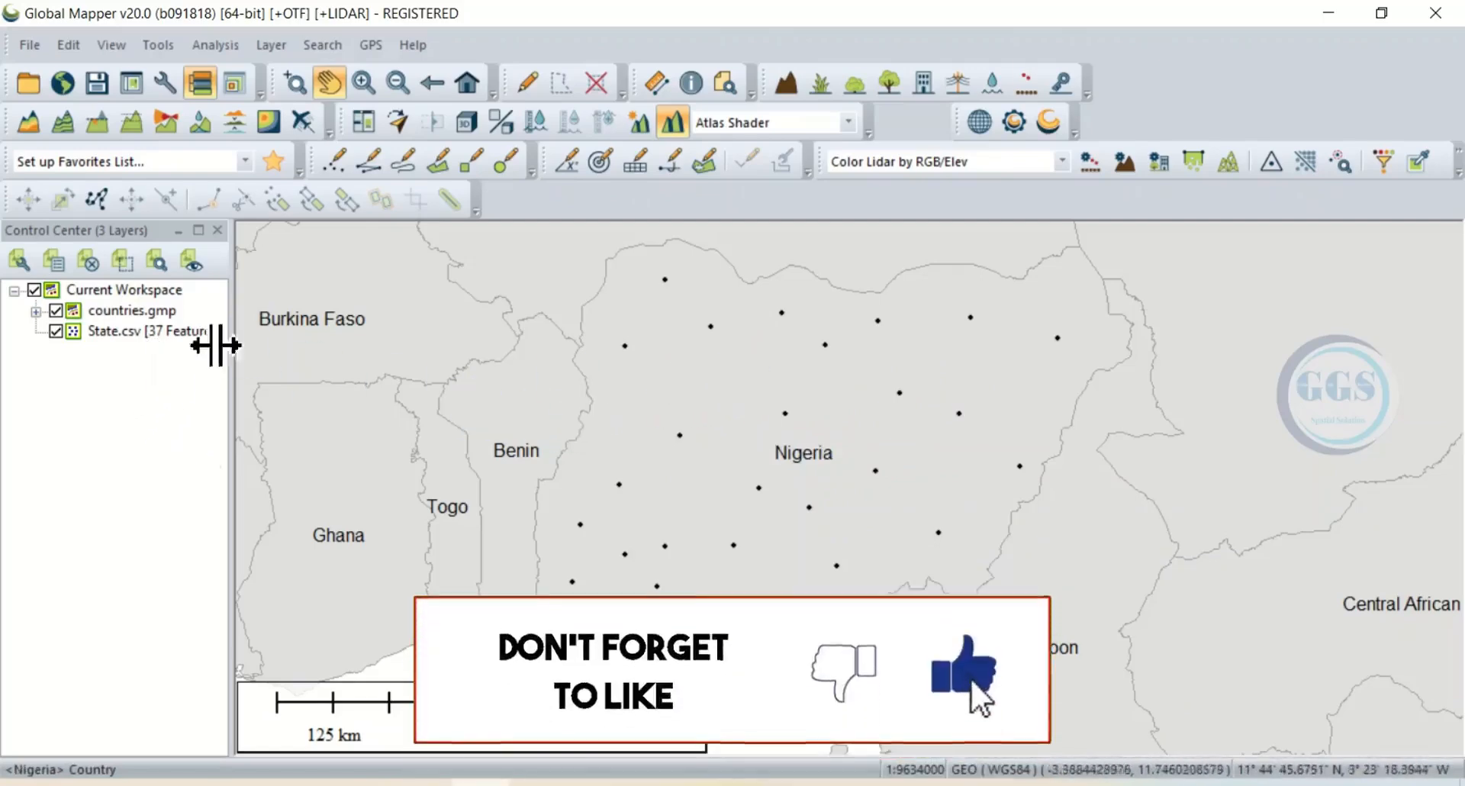
- Label the State.csv points with the ATTR_2 attribute value and save it as their default label
right_click(128, 336)
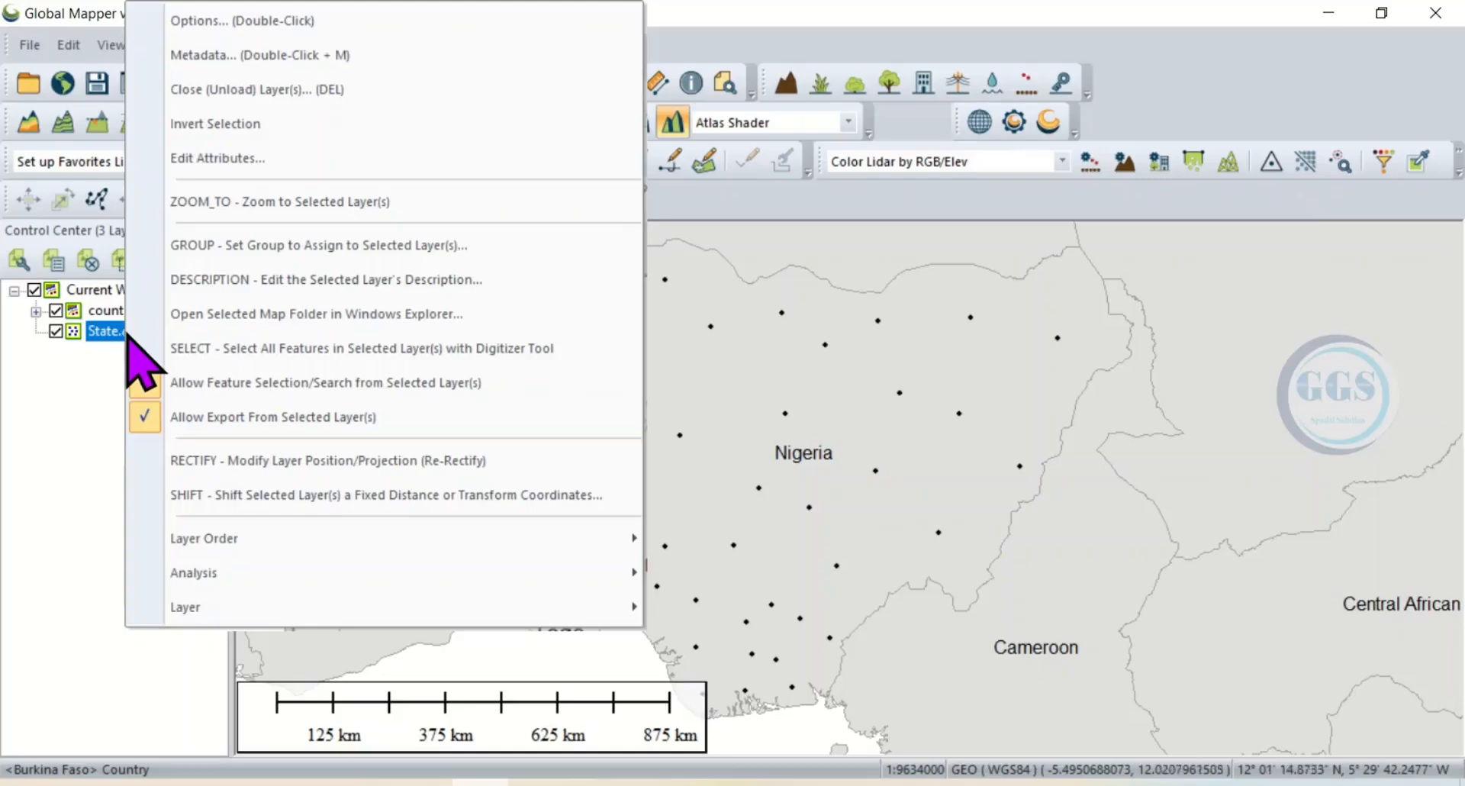
left_click(245, 31)
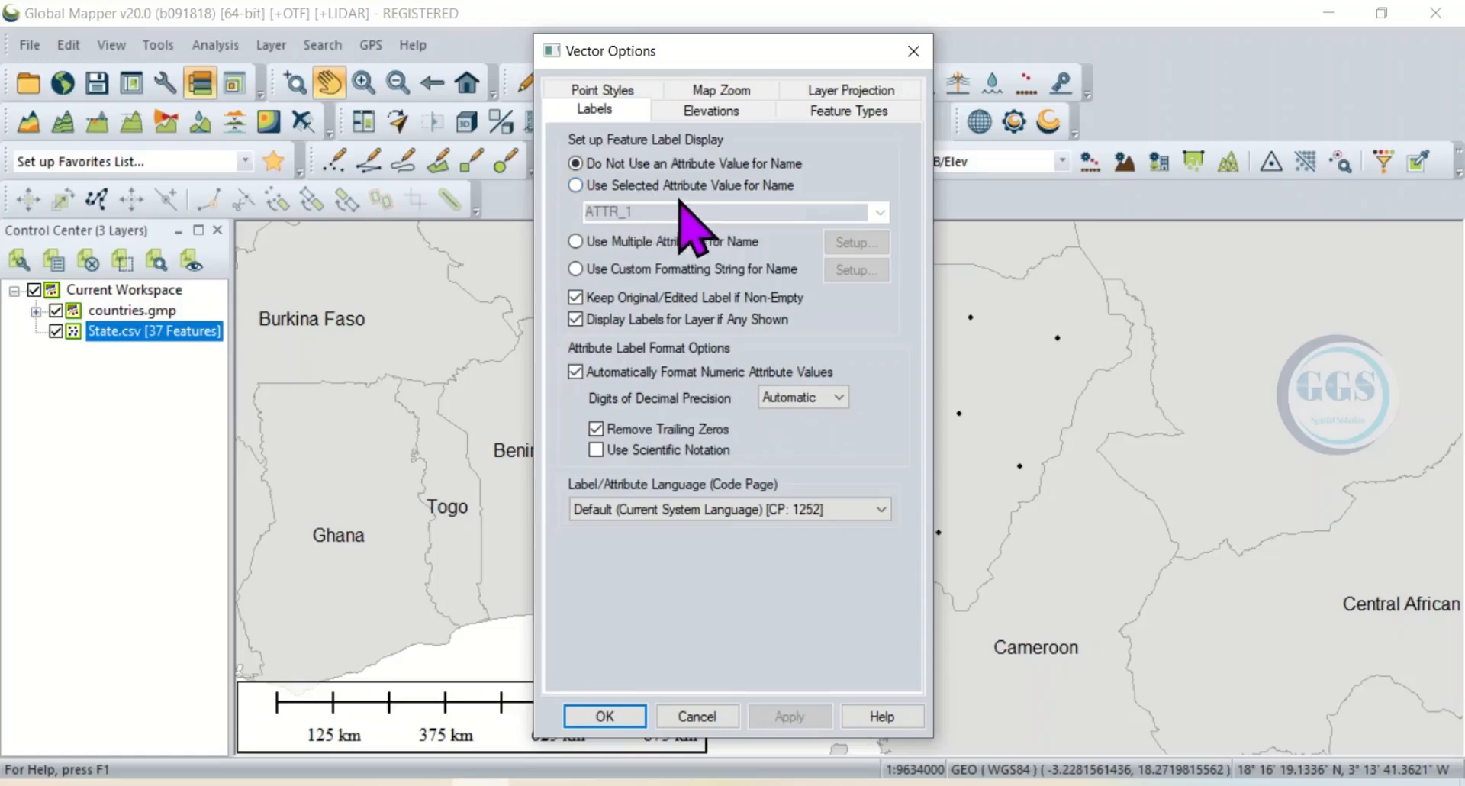
left_click(584, 187)
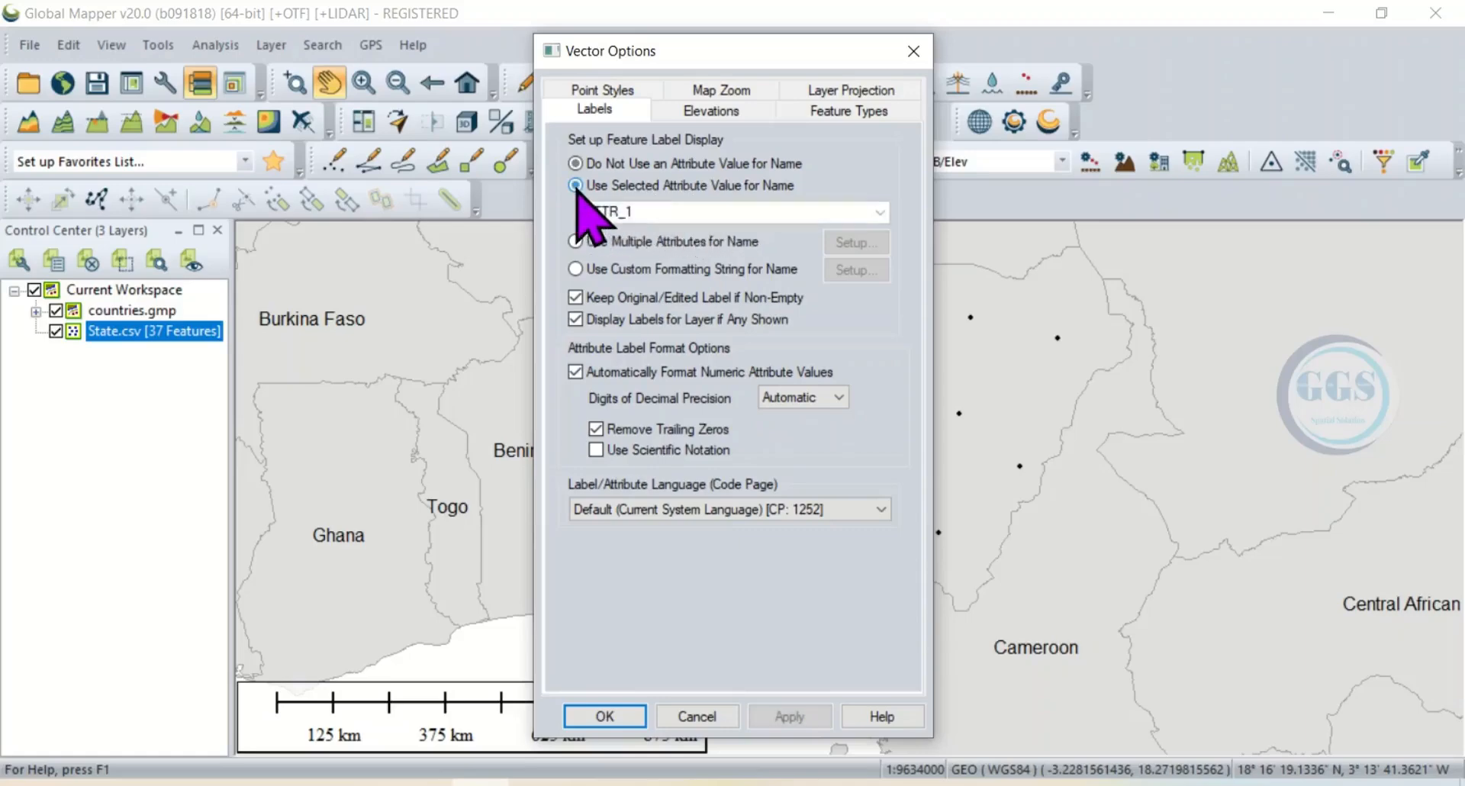
left_click(879, 213)
left_click(622, 248)
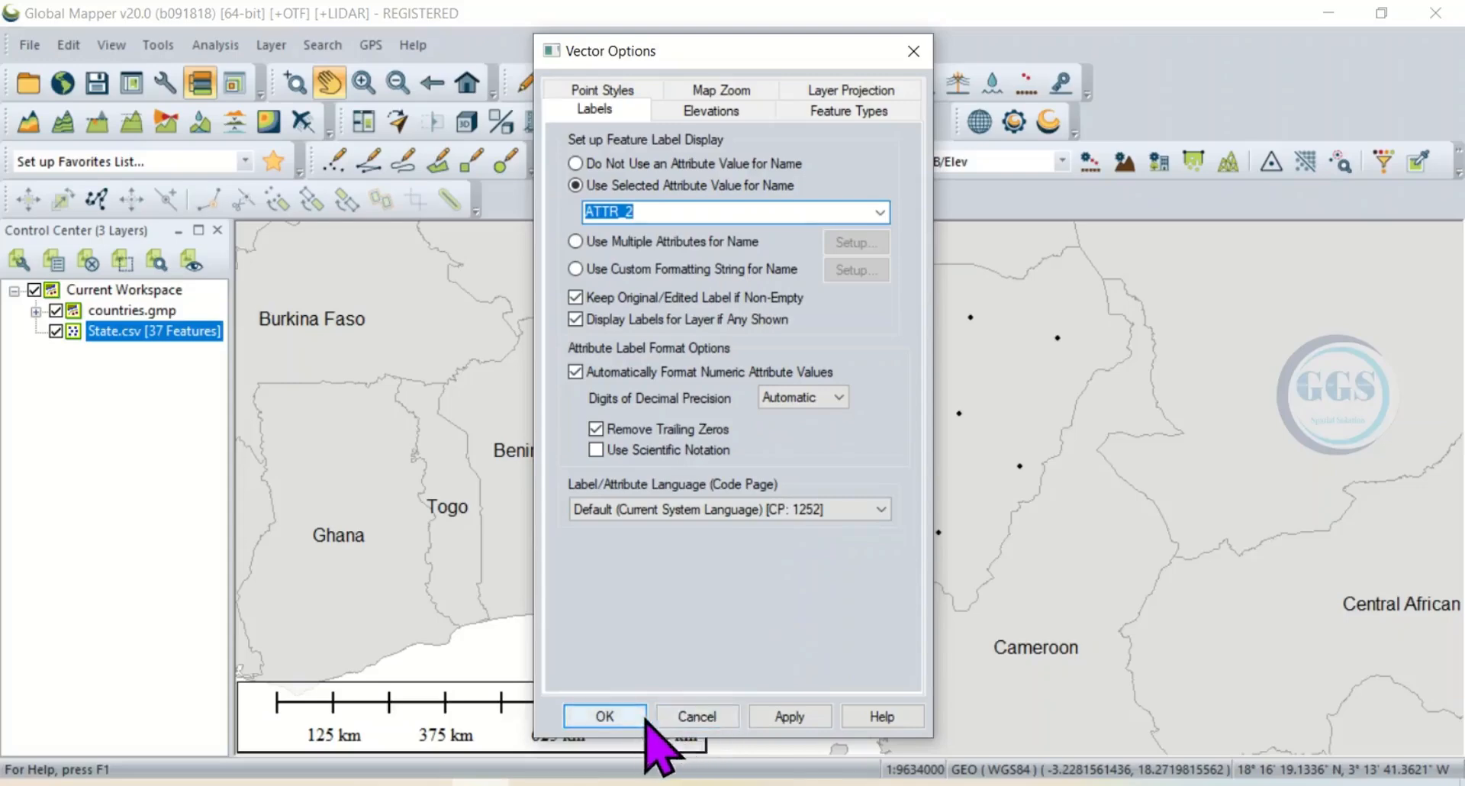
left_click(786, 717)
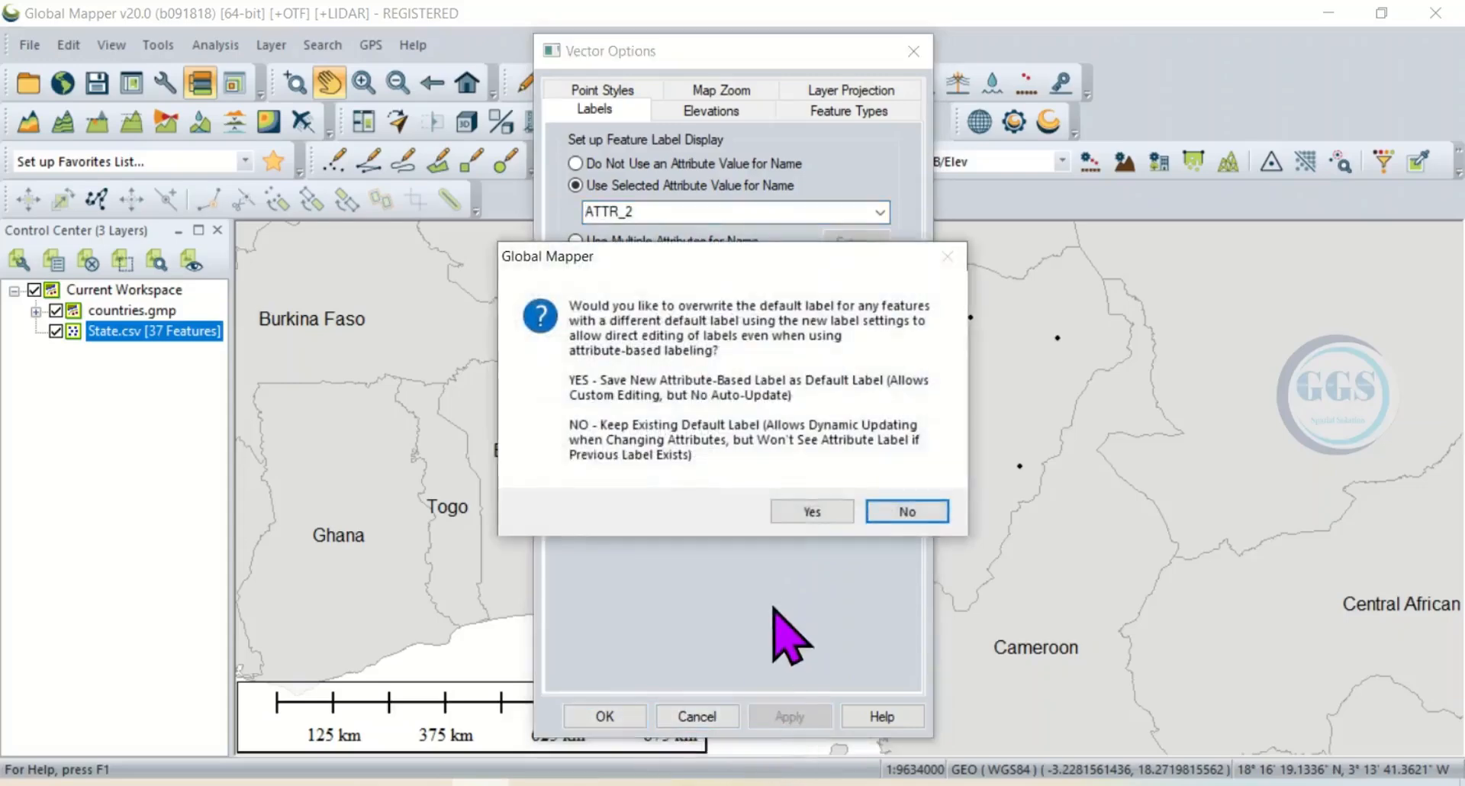
left_click(797, 513)
left_click(622, 719)
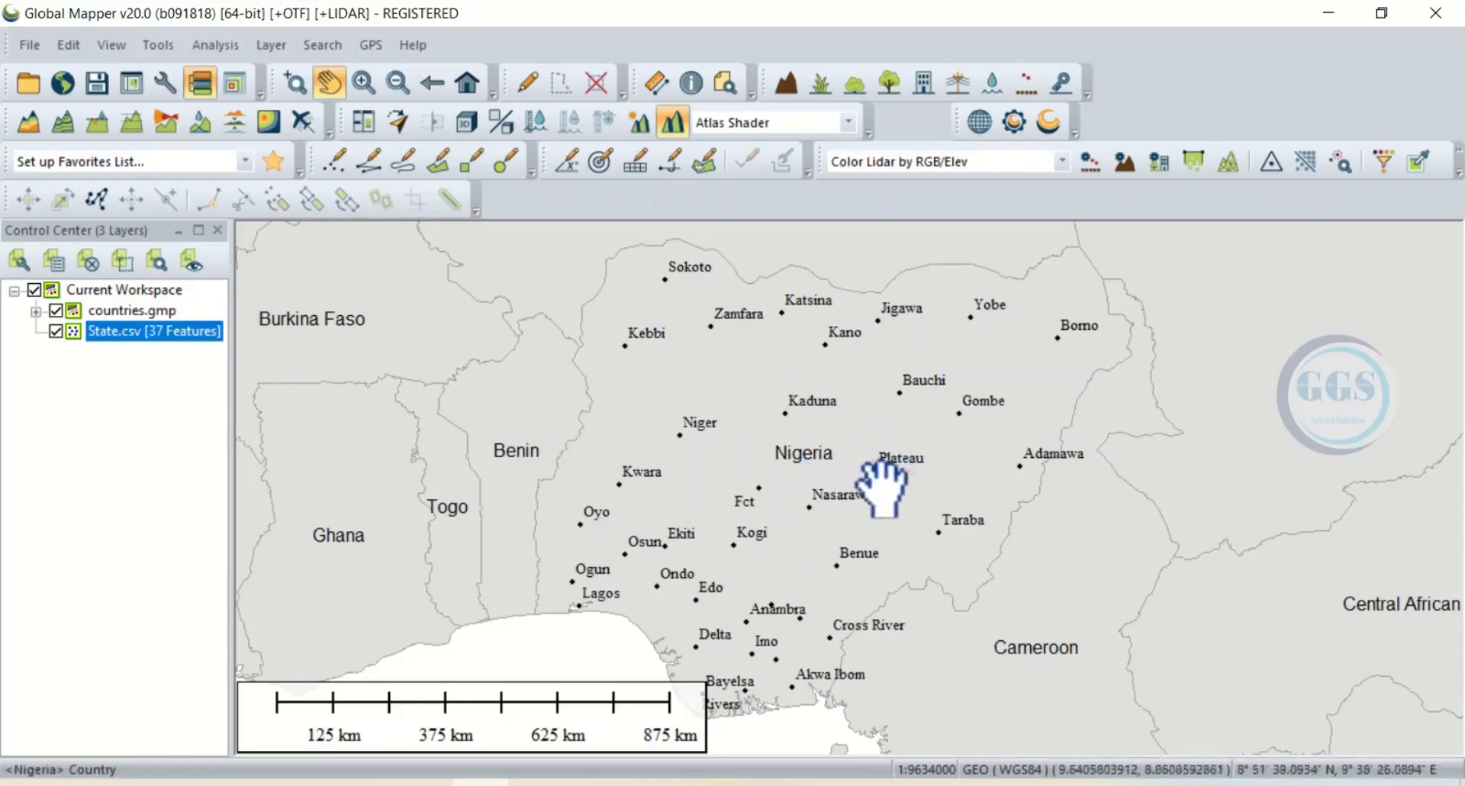
- Inspect the labelled state points over Nigeria, hiding the countries.gmp layer and showing it again
left_click_drag(880, 488, 939, 450)
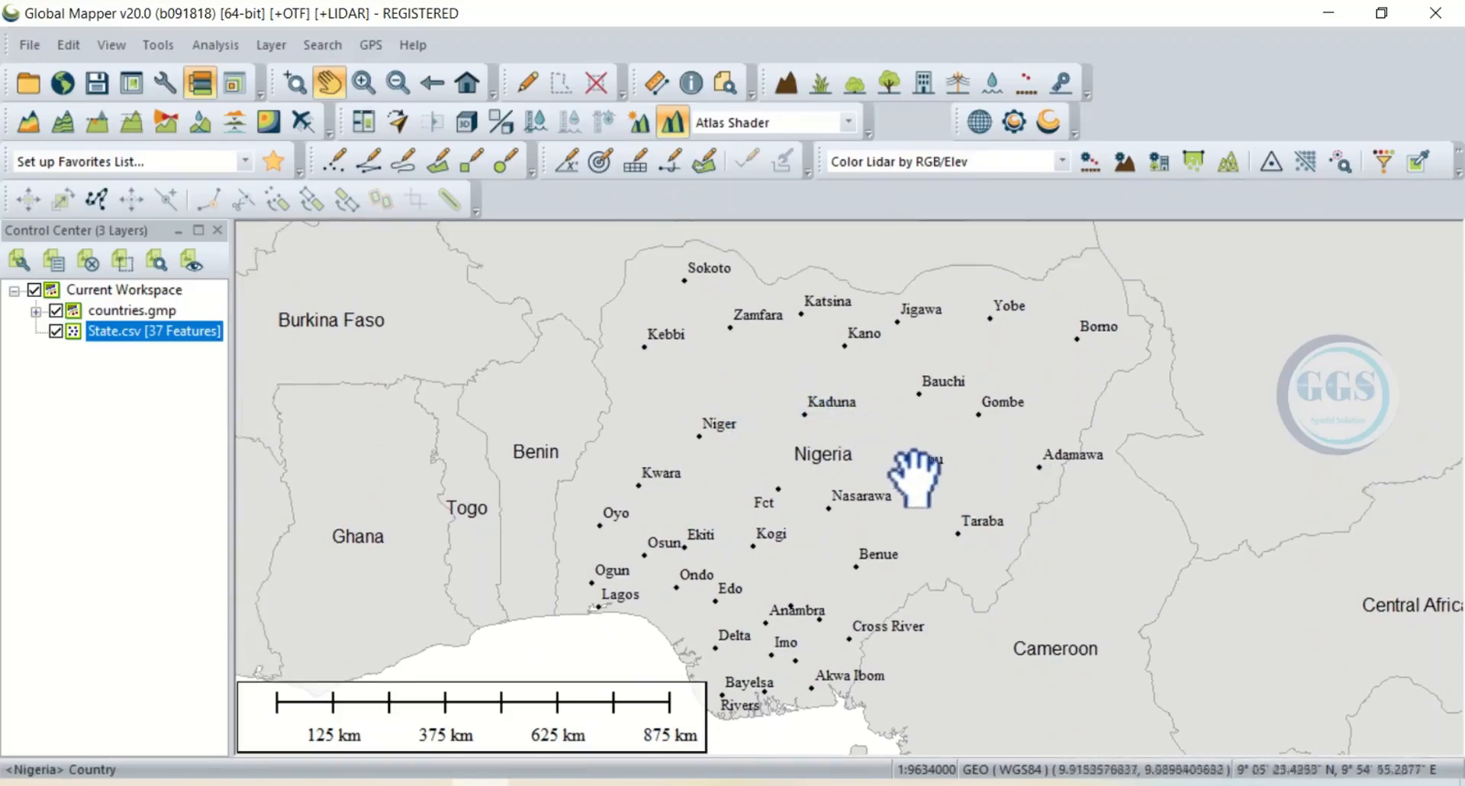
left_click_drag(914, 476, 877, 492)
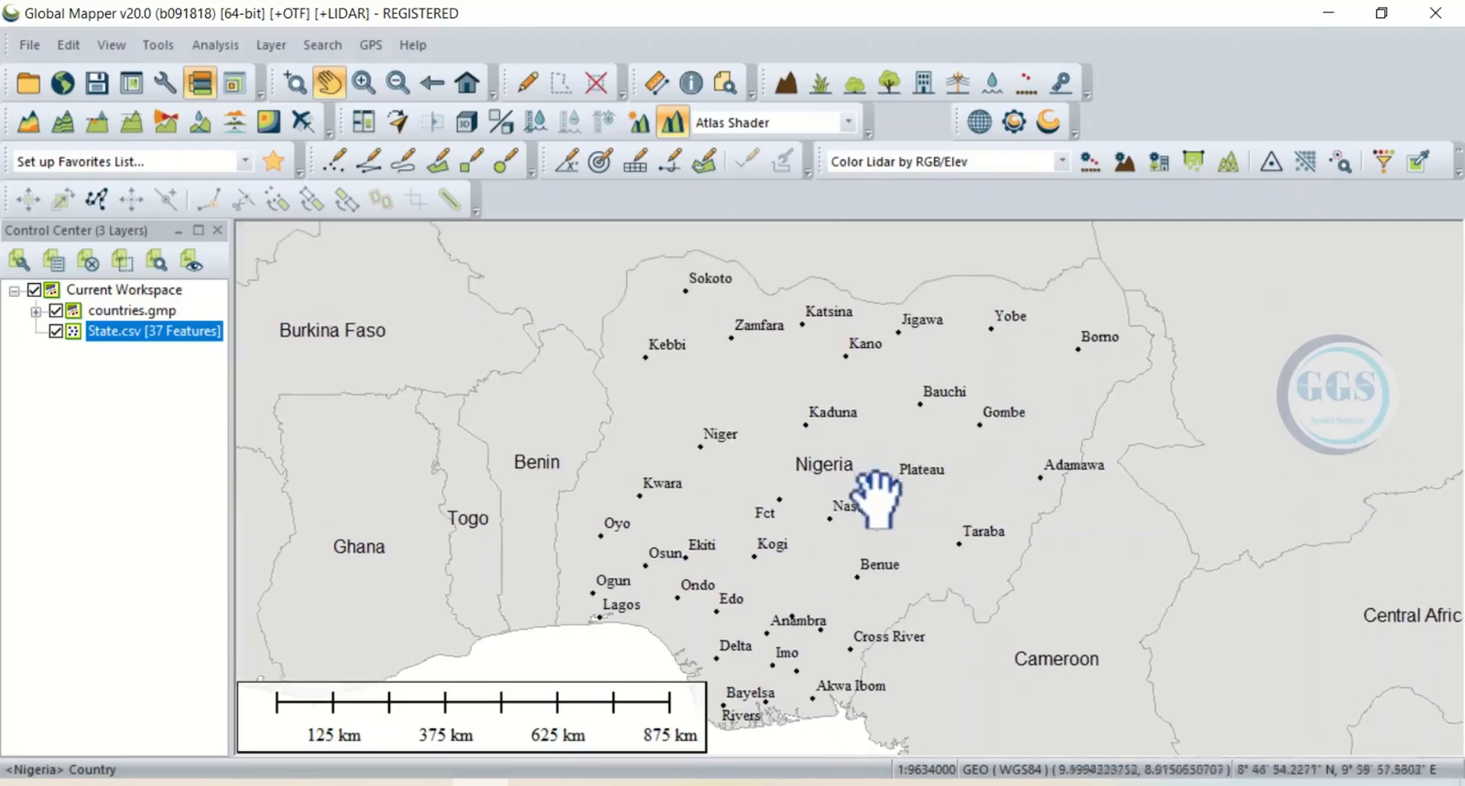
left_click(55, 311)
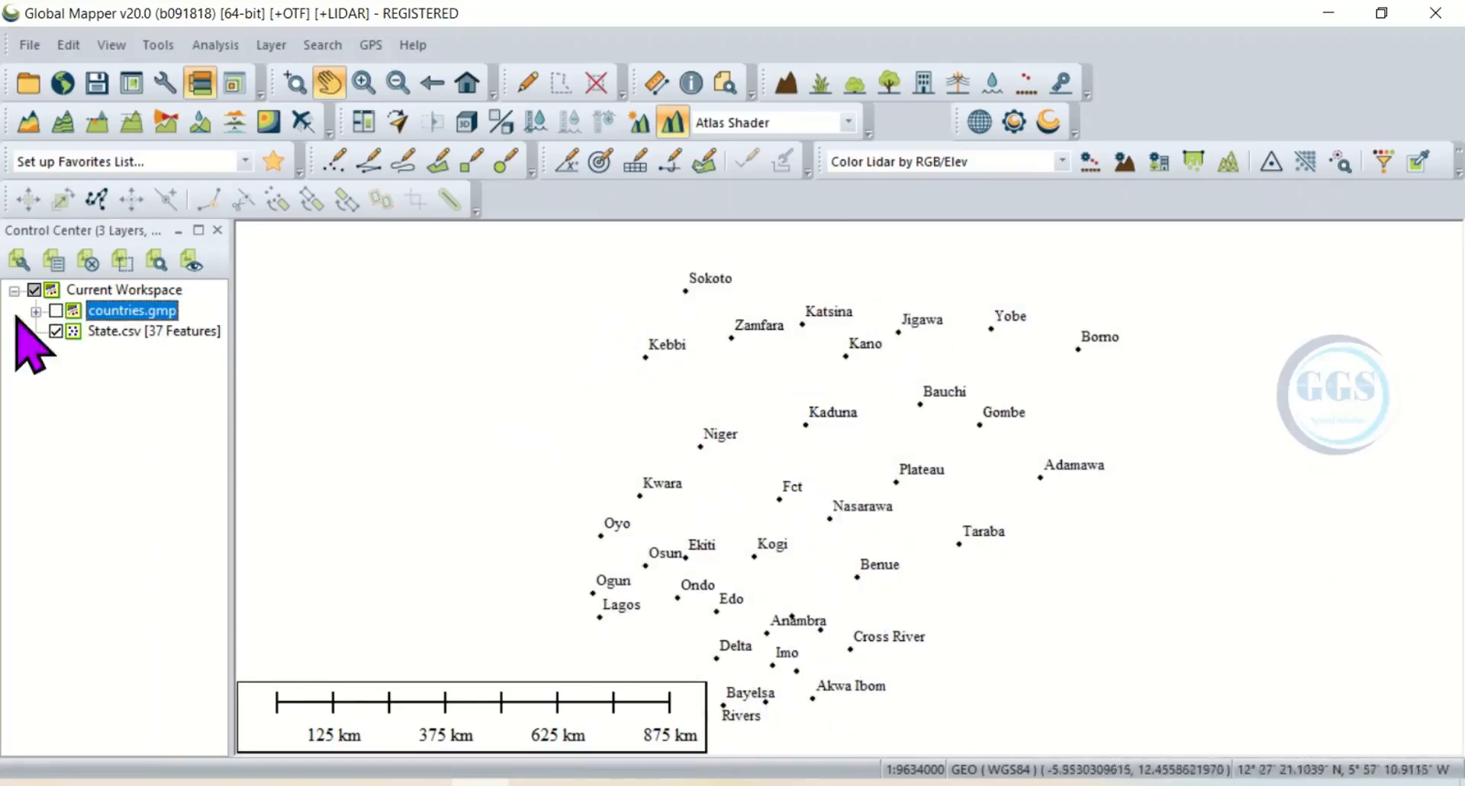
left_click(56, 310)
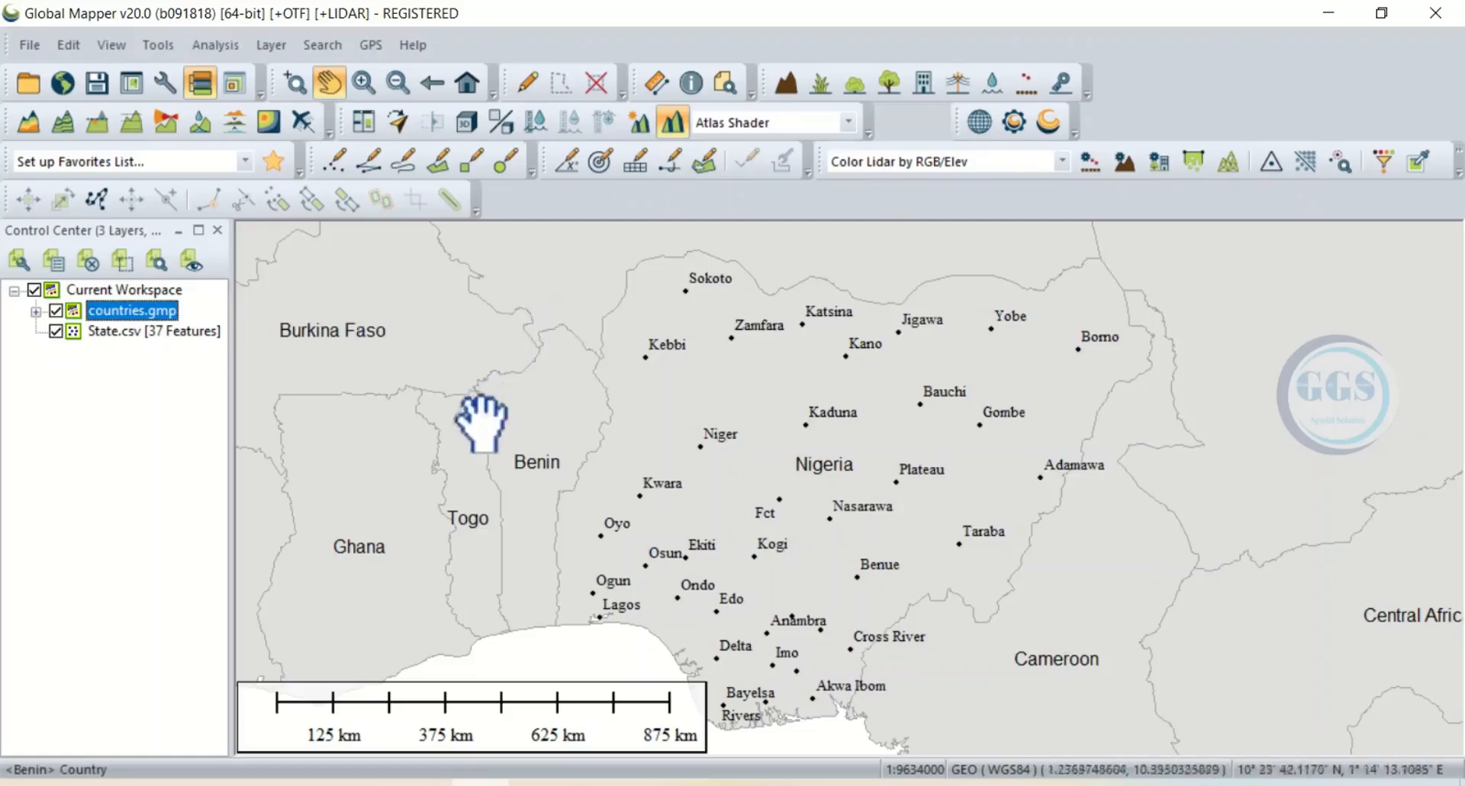
- Expand the countries.gmp layer and hide its labels.shp sublayer to remove the country names from the map
left_click(35, 311)
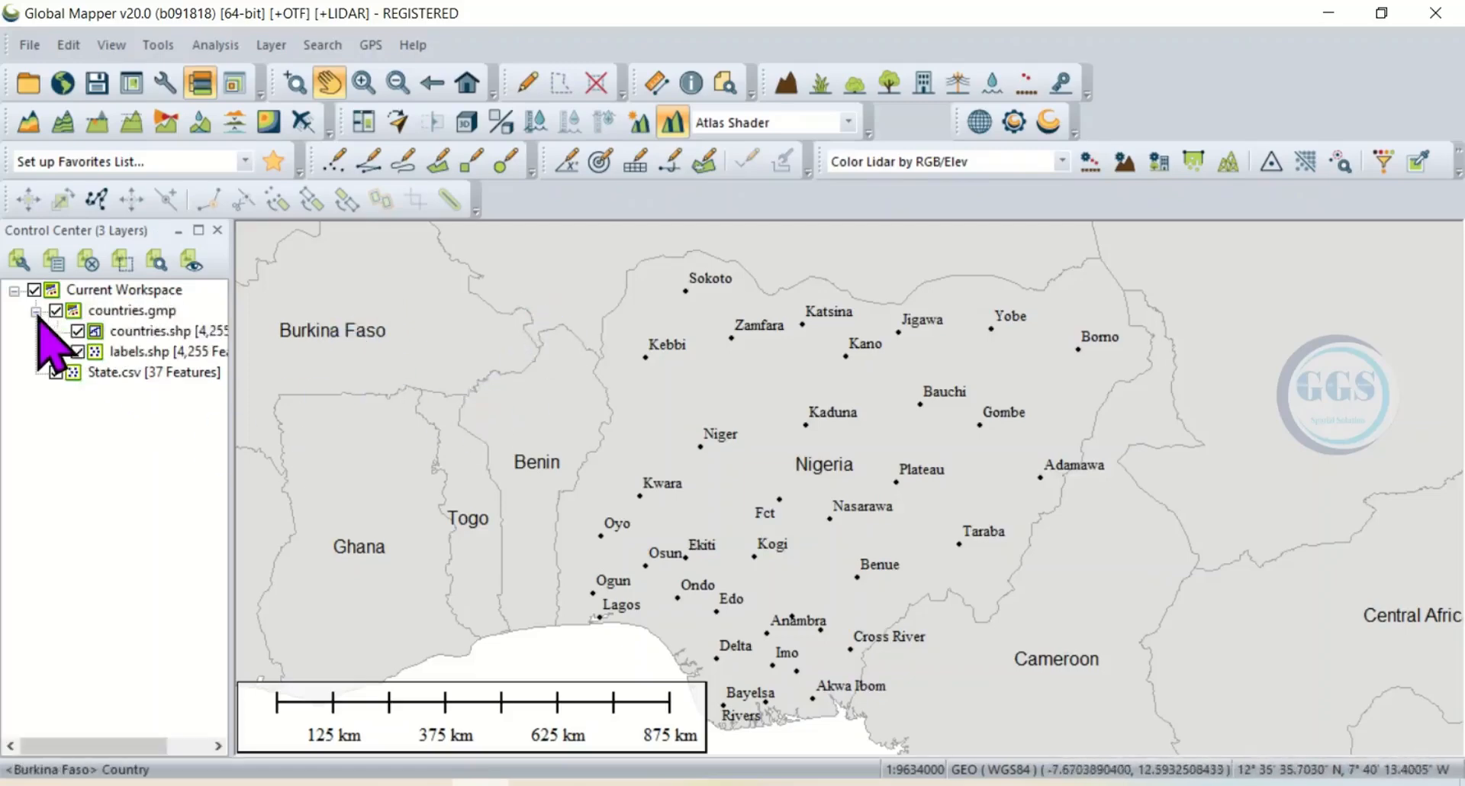
left_click(78, 352)
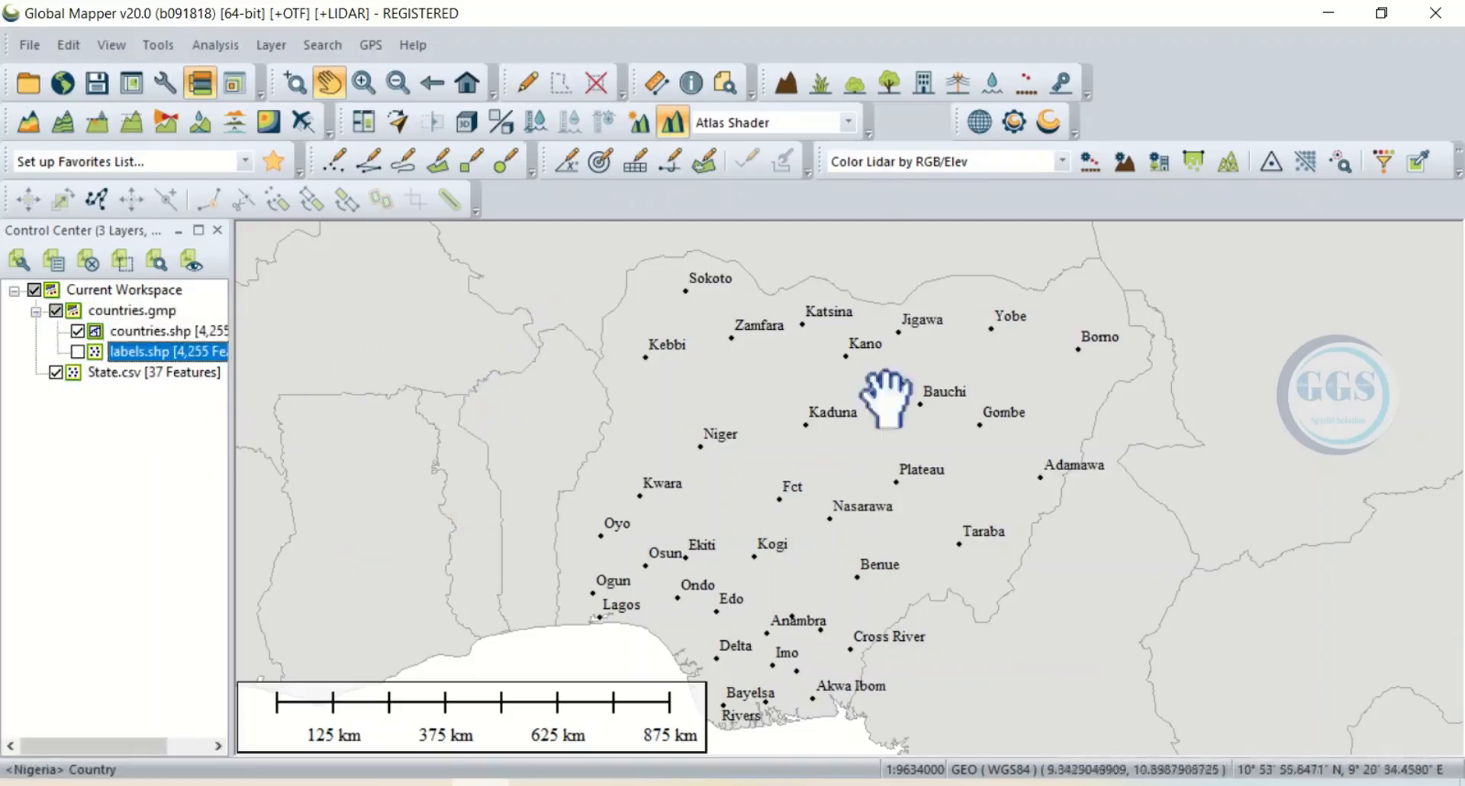